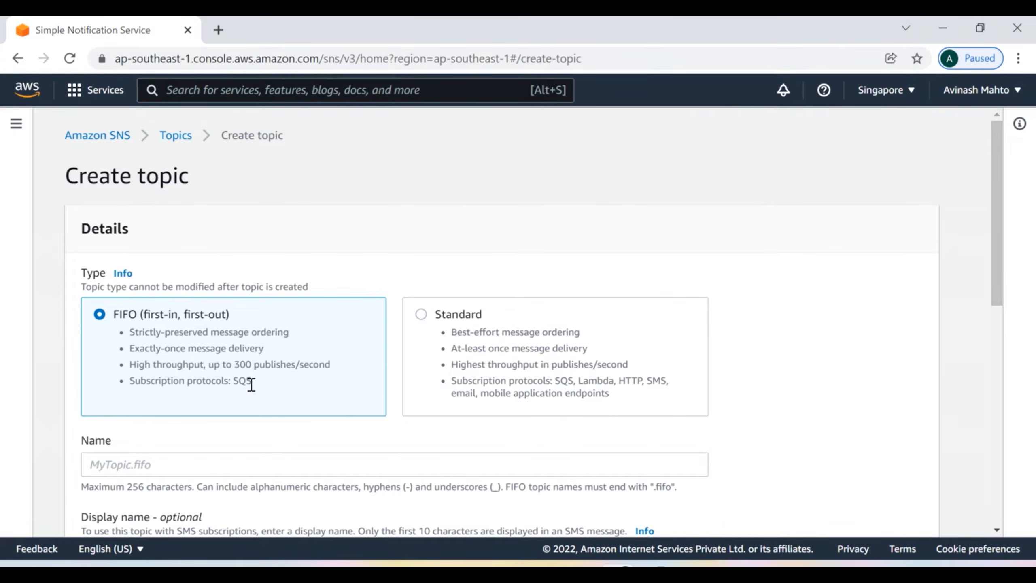
Step: Choose the Standard topic type, noting that FIFO topics only support SQS
mouse_move(253, 380)
left_mouse_down()
mouse_move(133, 388)
mouse_move(235, 384)
left_mouse_up()
scroll(457, 408, "down", 4)
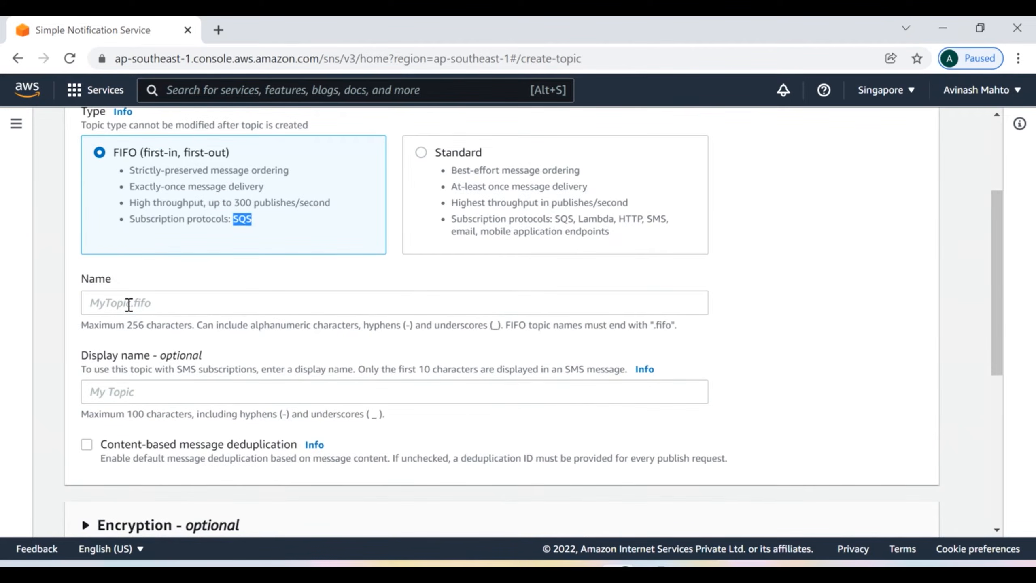
left_click(129, 304)
left_click(421, 153)
Step: Name the topic Backup-failure and paste the same text in as its display name
left_click(122, 306)
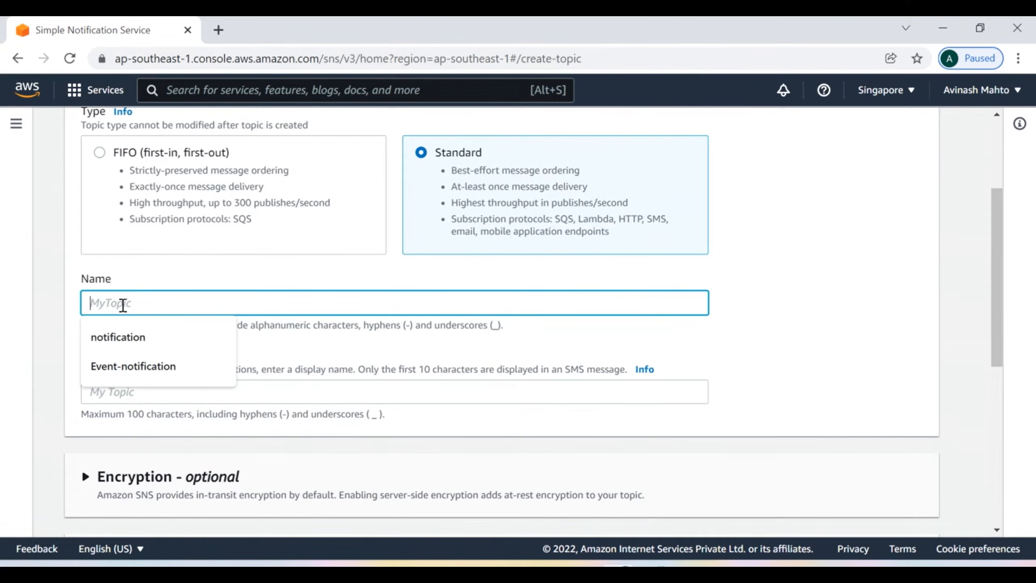
type("Backup-failure")
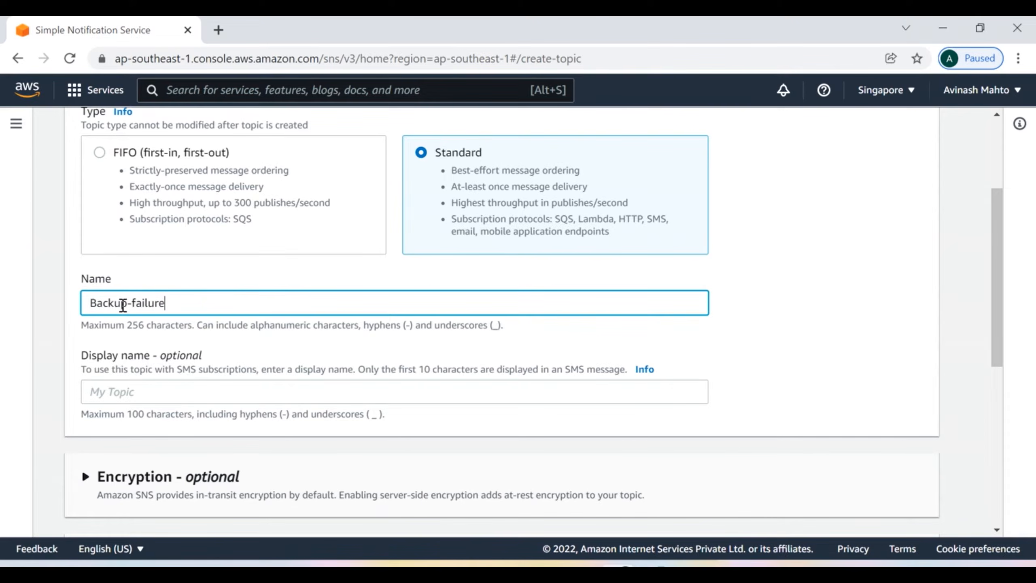
key("ctrl+a")
key("ctrl+c")
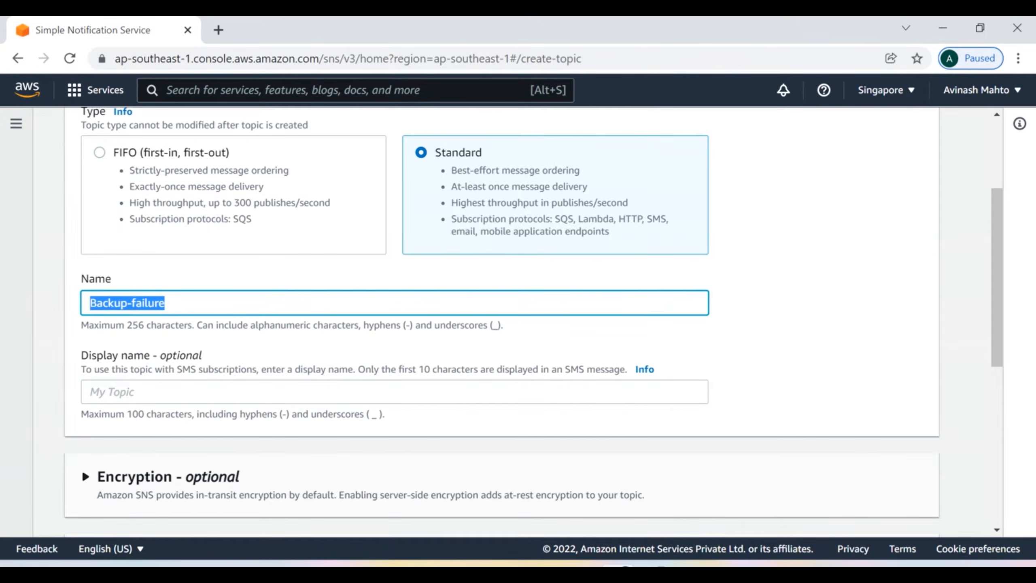
left_click(125, 392)
key("ctrl+v")
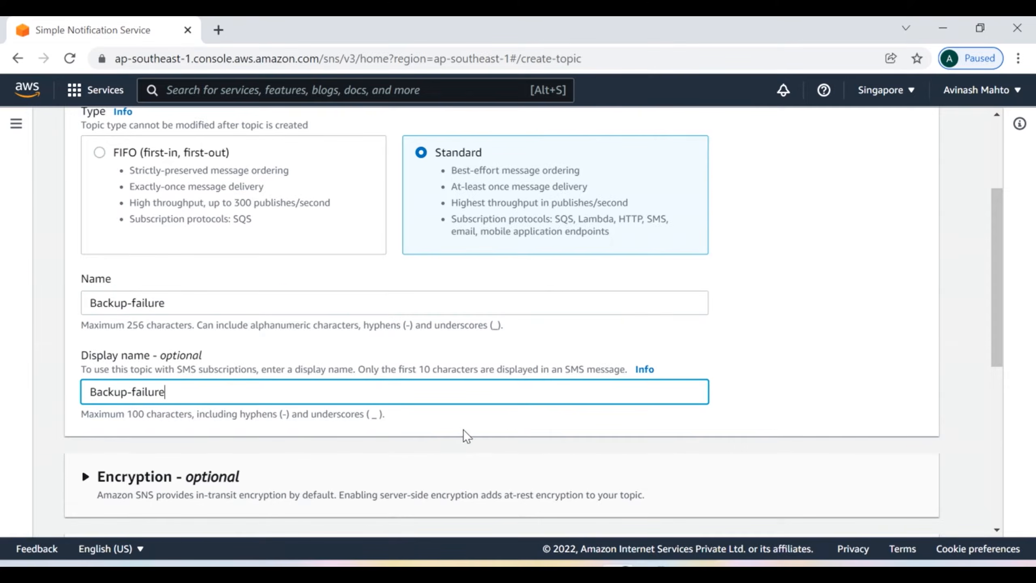
scroll(463, 430, "down", 5)
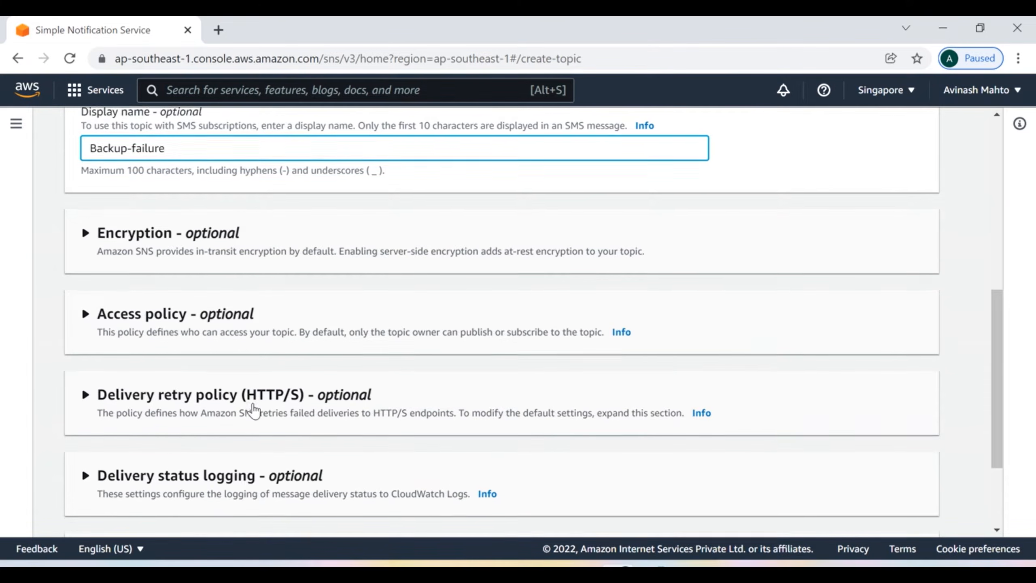
scroll(254, 414, "down", 2)
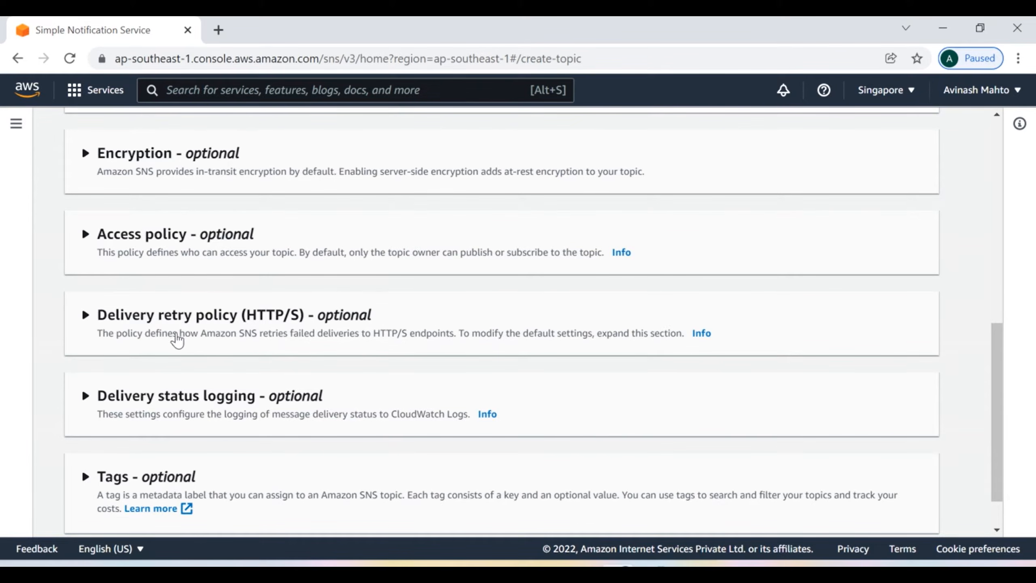
scroll(284, 352, "down", 2)
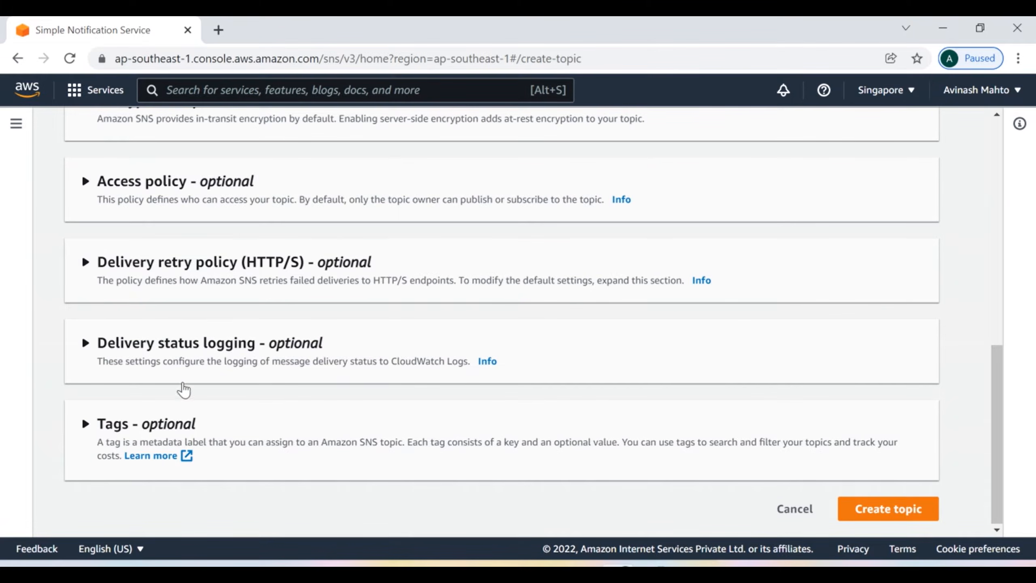
scroll(502, 388, "up", 4)
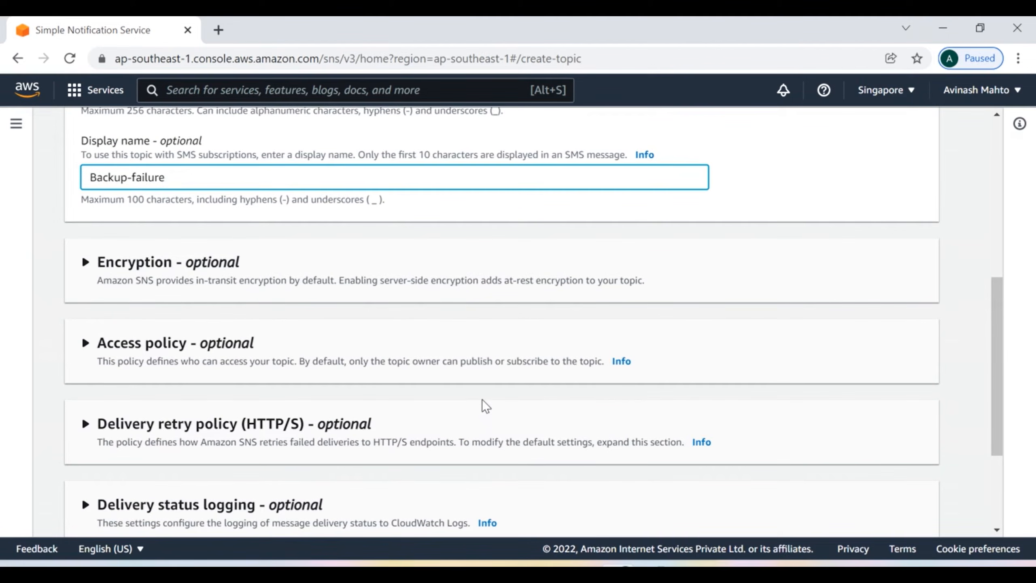
scroll(485, 406, "down", 4)
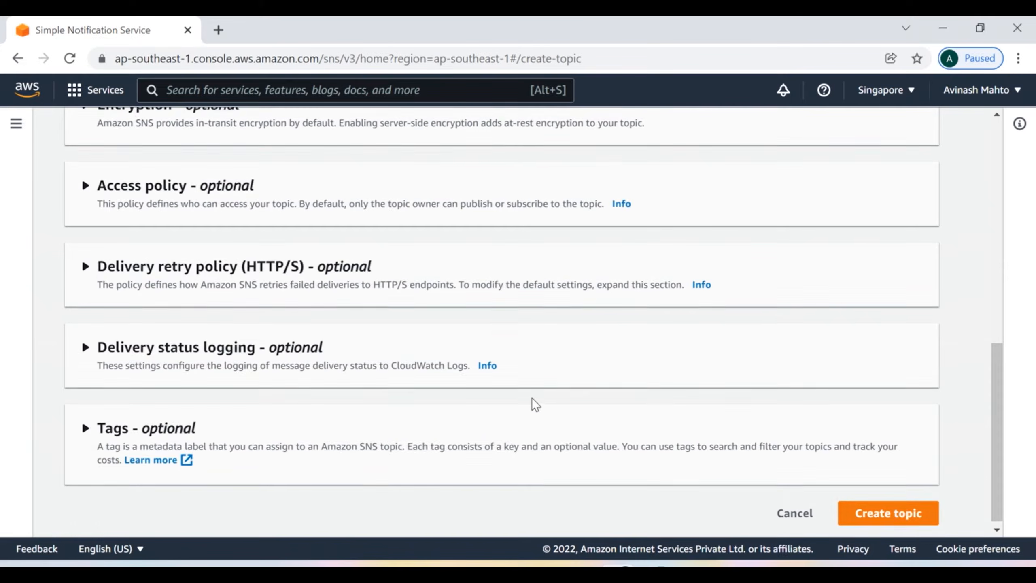
Step: Create the Backup-failure topic and open its details page from the Topics list
left_click(871, 515)
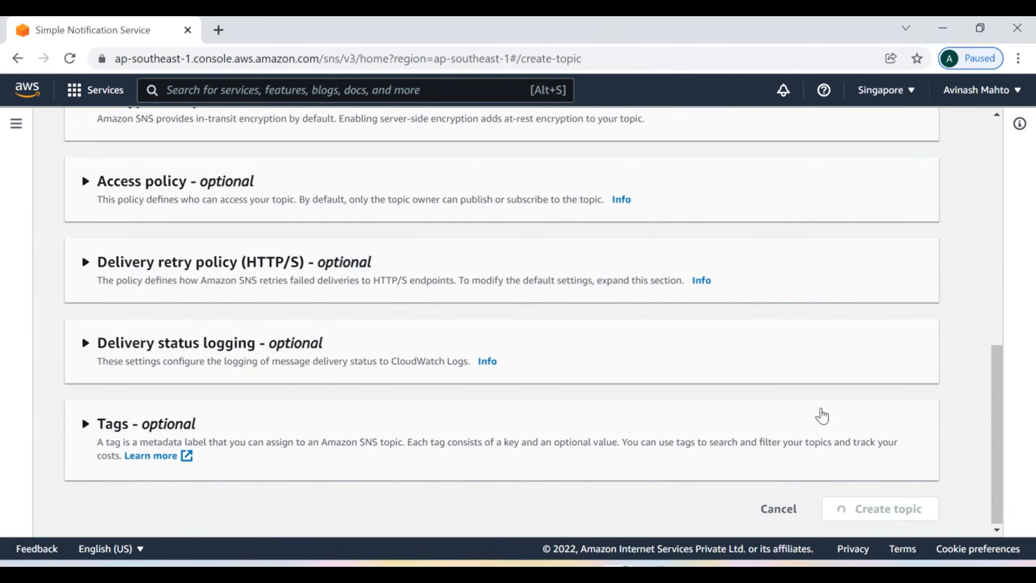
scroll(517, 368, "down", 5)
scroll(525, 368, "down", 1)
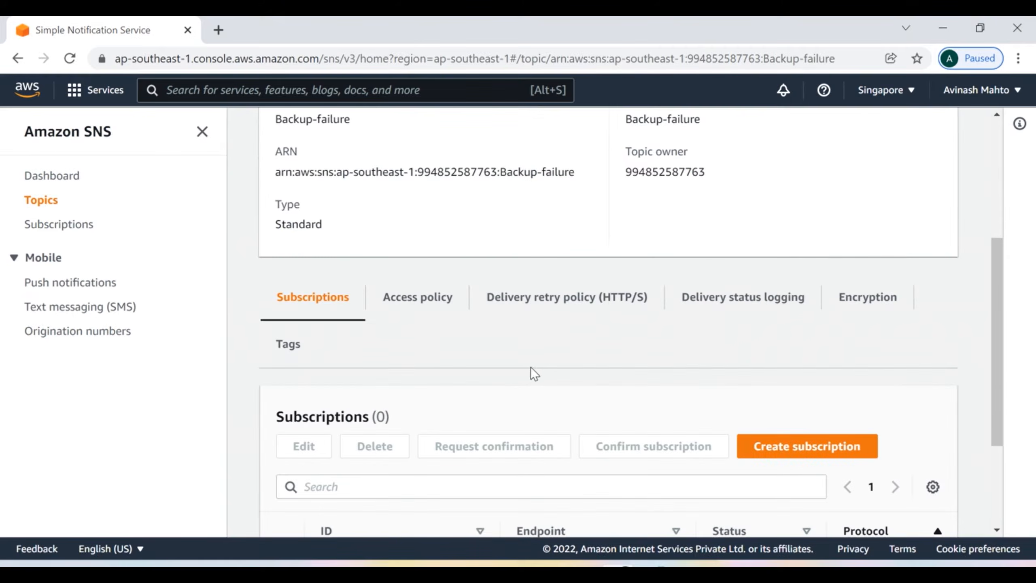
scroll(509, 368, "up", 5)
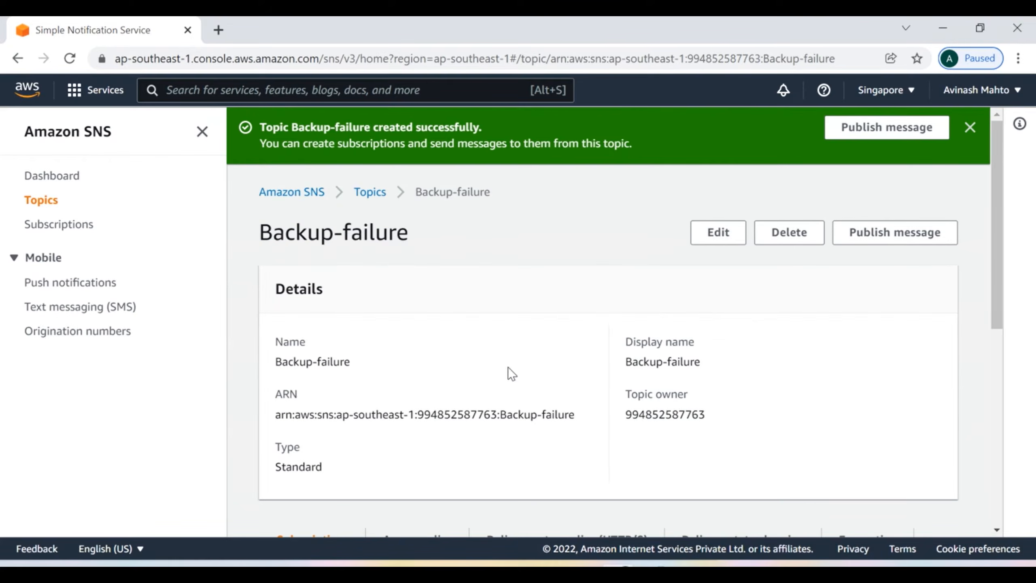
left_click(48, 201)
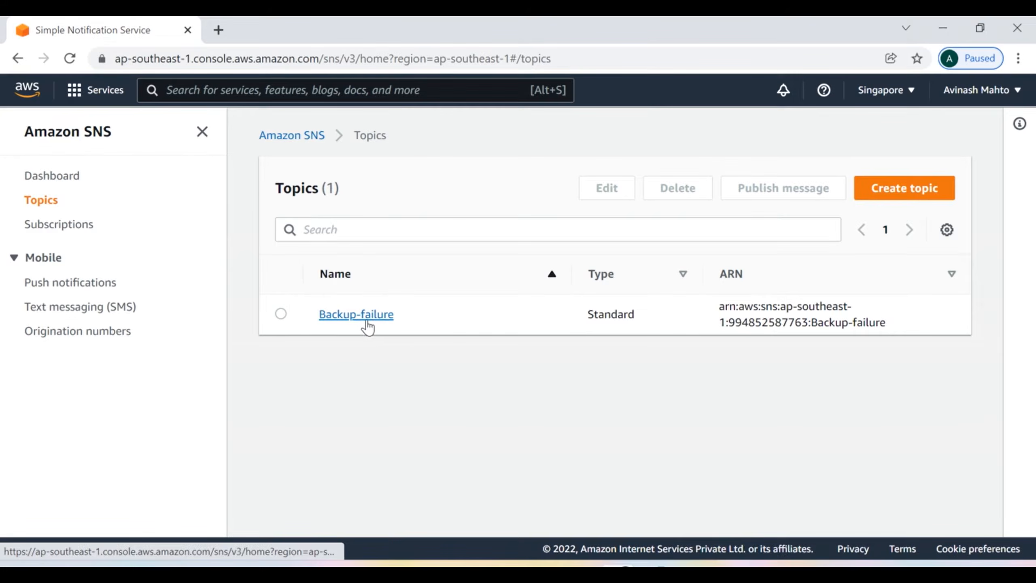
left_click(365, 322)
scroll(635, 338, "down", 5)
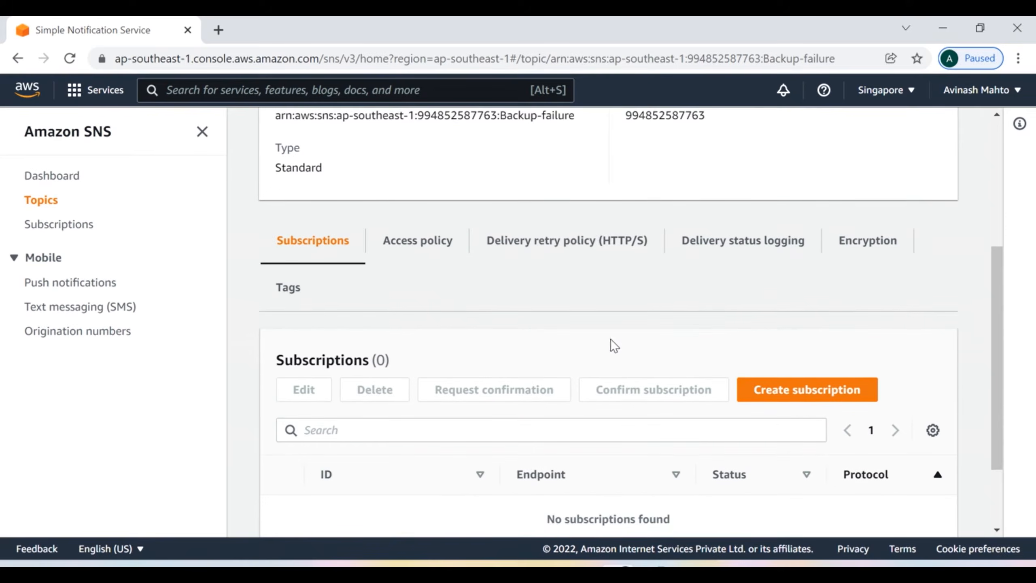
Step: Create an Email subscription to Backup-failure with the subscriber's email address as the endpoint
left_click(777, 395)
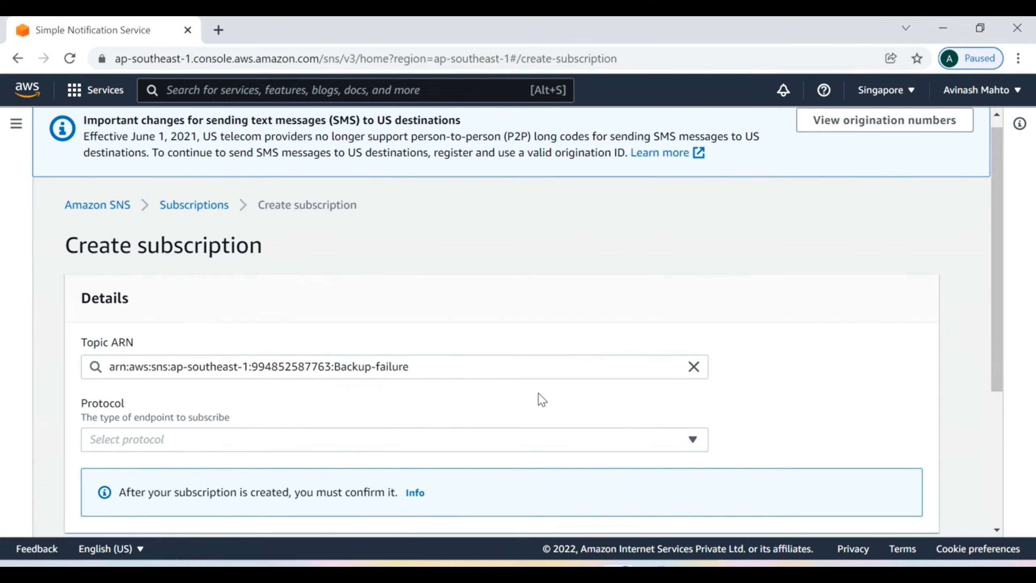
scroll(105, 387, "down", 4)
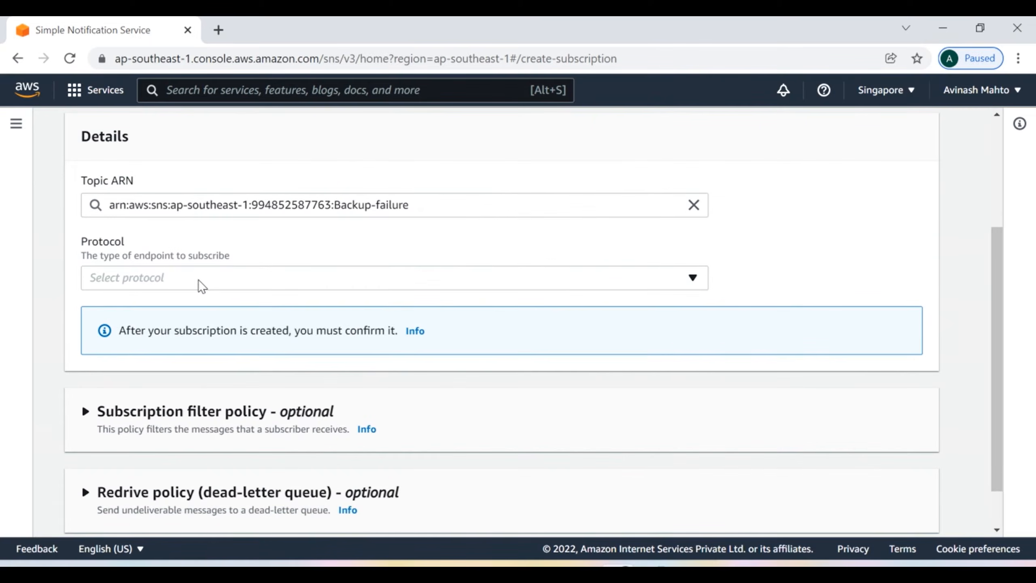
left_click(198, 279)
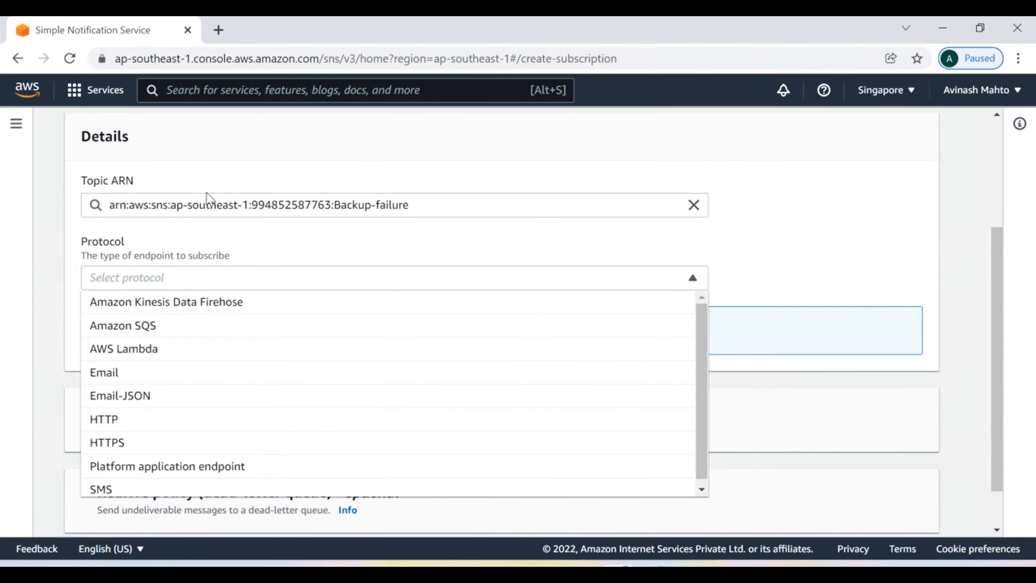
left_click(500, 204)
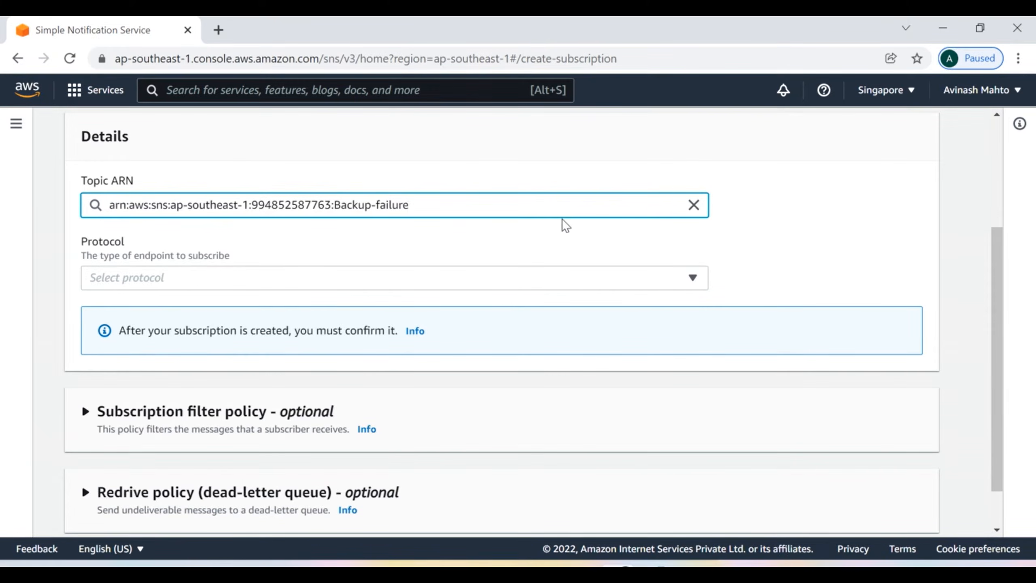
left_click(174, 278)
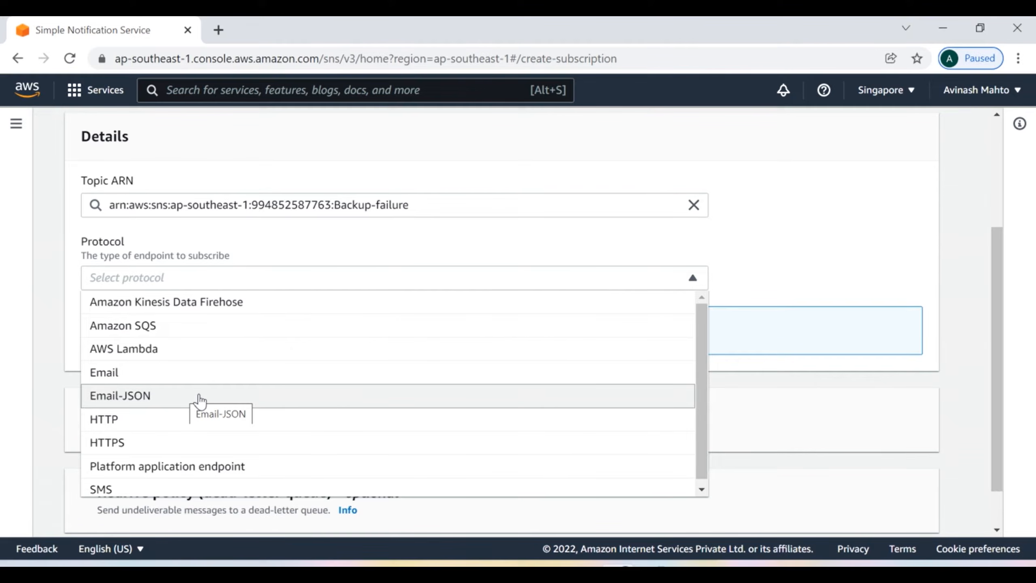
left_click(152, 373)
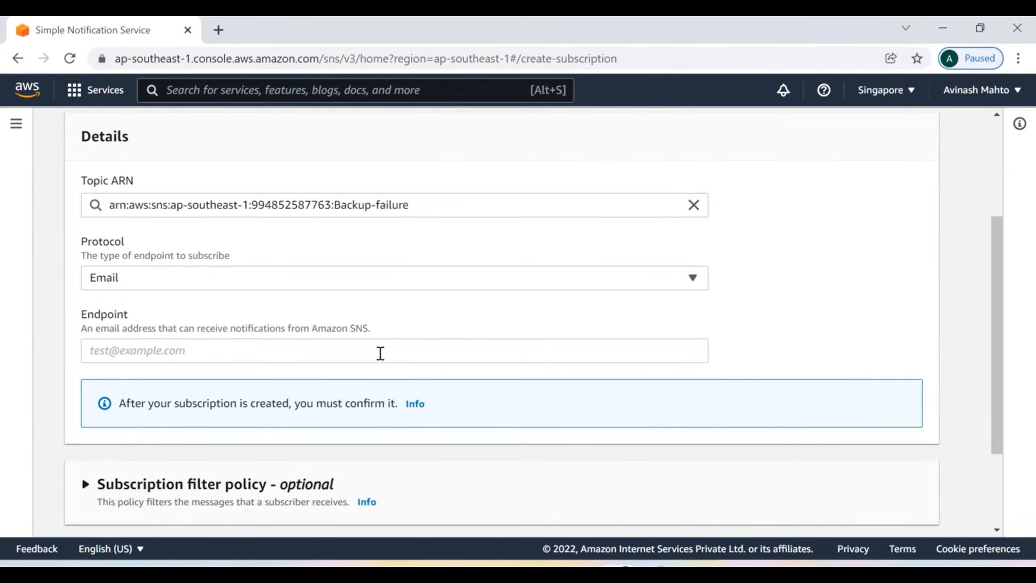
scroll(378, 353, "down", 3)
left_click(154, 228)
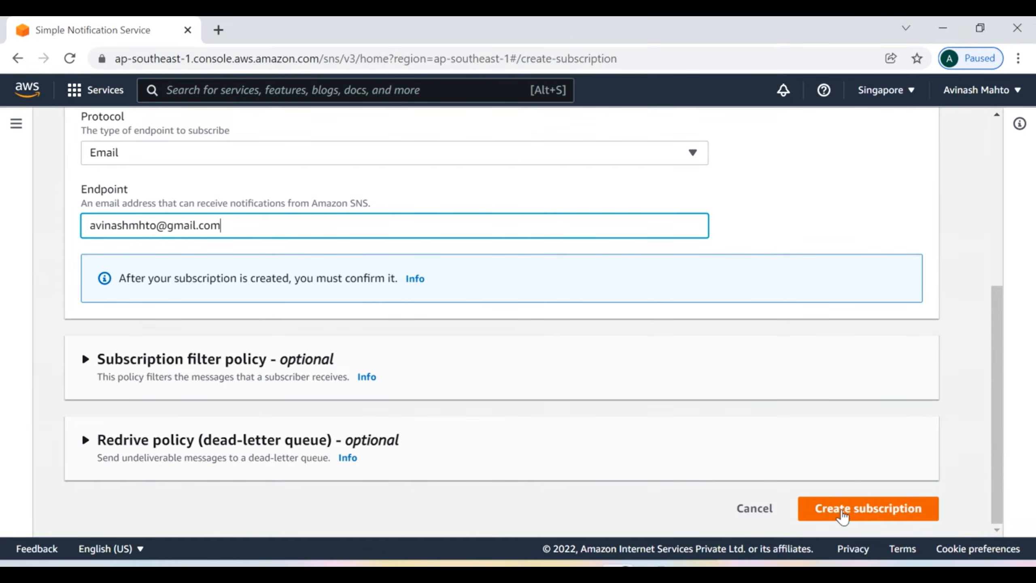
left_click(843, 515)
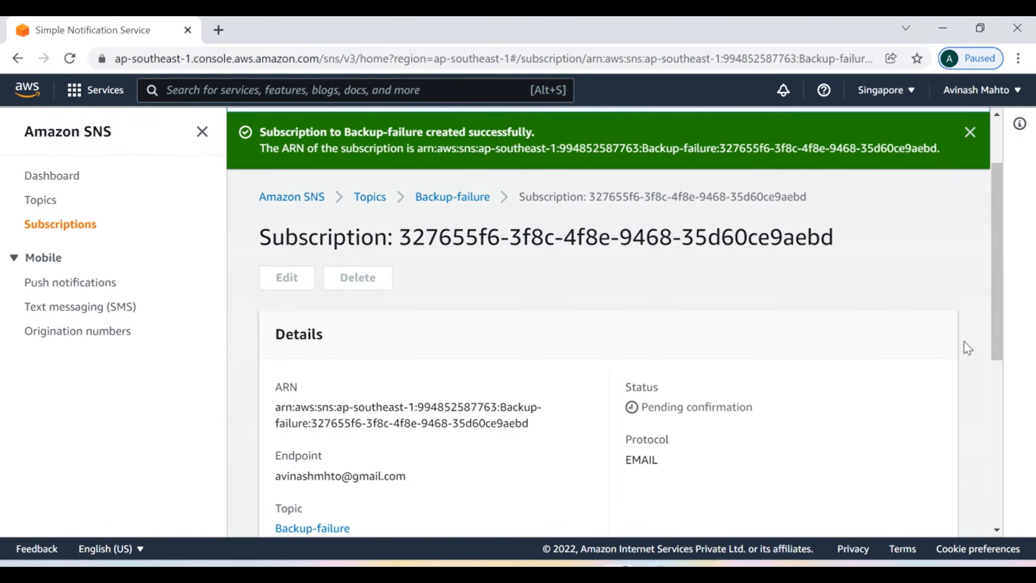
Step: Verify Backup-failure's email subscription shows Pending confirmation, then go to the Gmail inbox
left_click(970, 132)
scroll(432, 416, "down", 4)
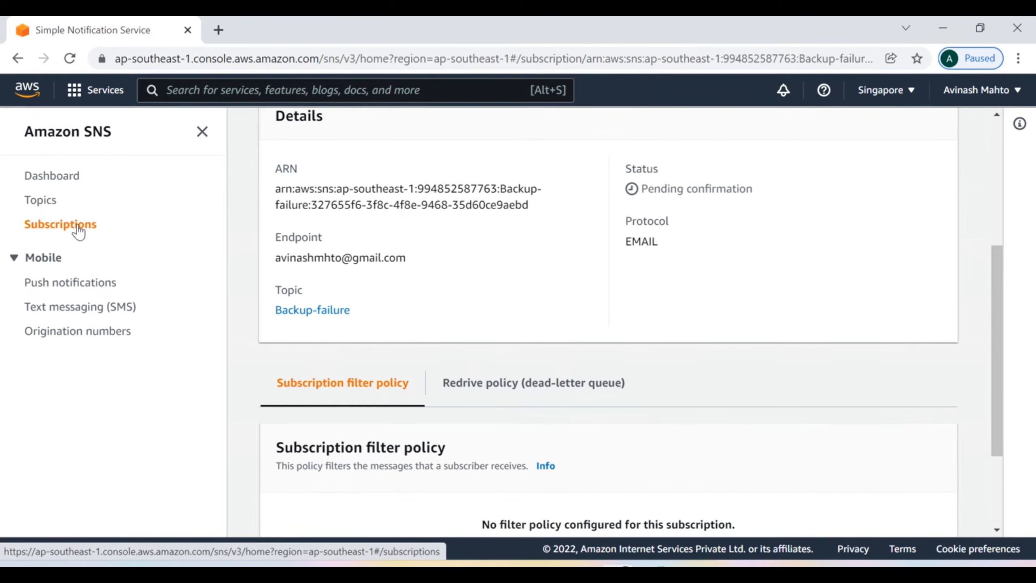
left_click(41, 200)
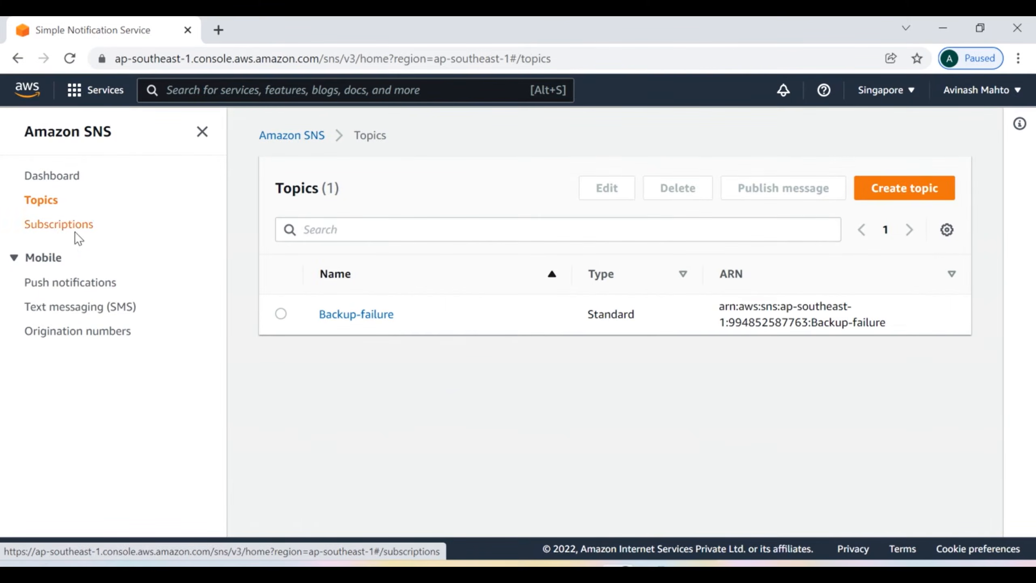
left_click(386, 319)
scroll(740, 424, "down", 5)
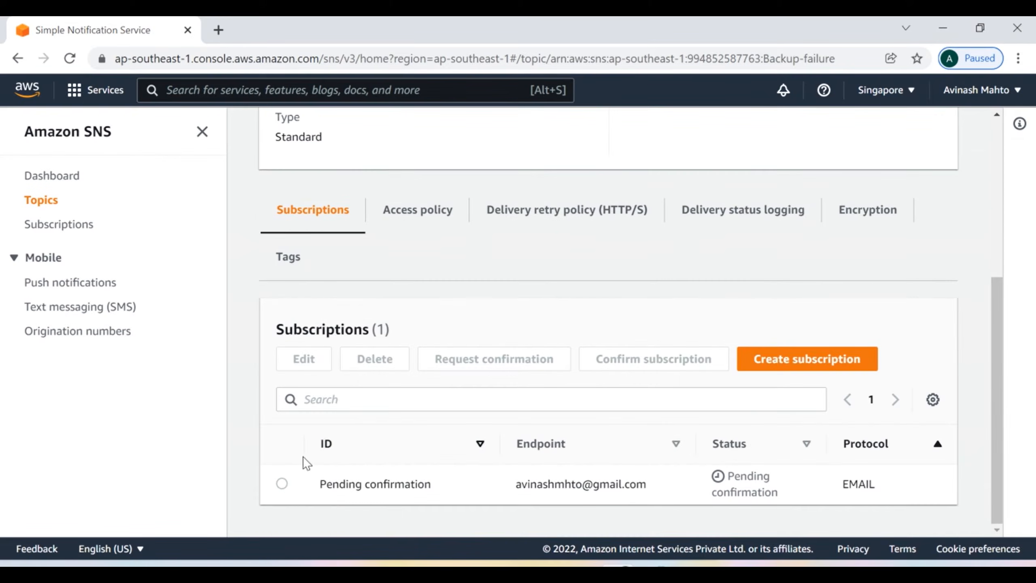
left_click_drag(321, 485, 437, 492)
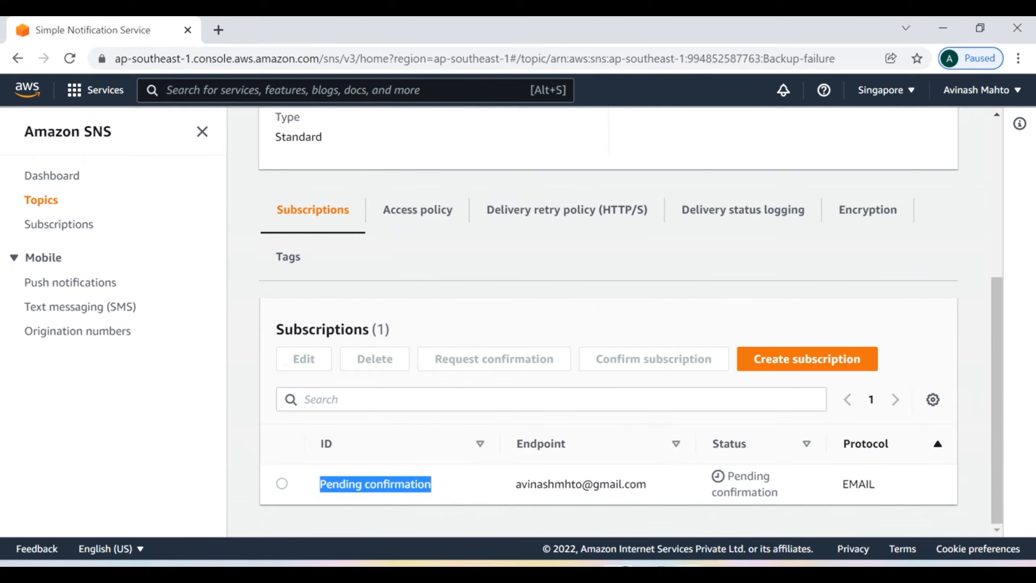
left_click(653, 571)
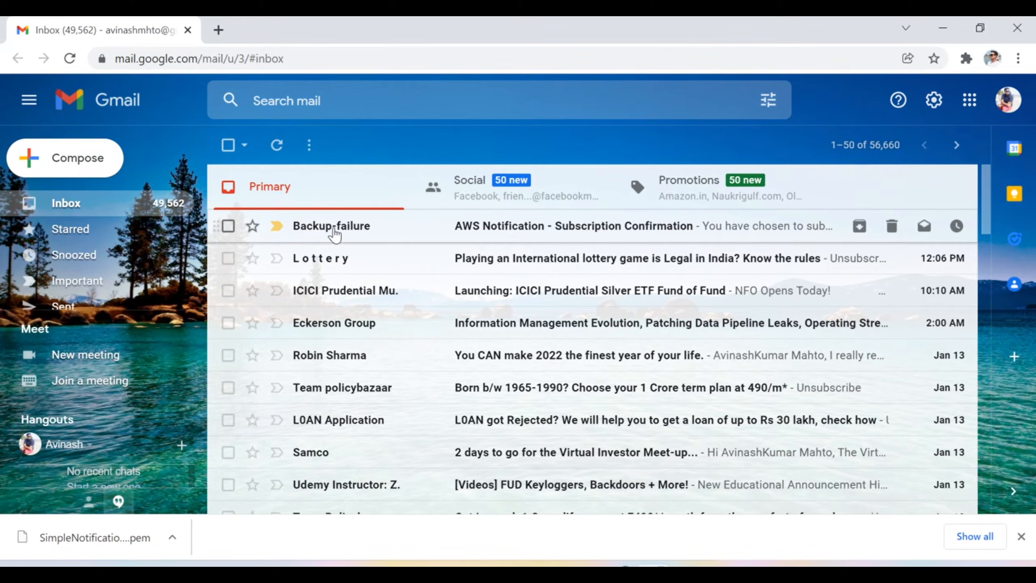
Step: Open the Backup-failure confirmation email, follow its Confirm subscription link, and retry the failed page
left_click(325, 236)
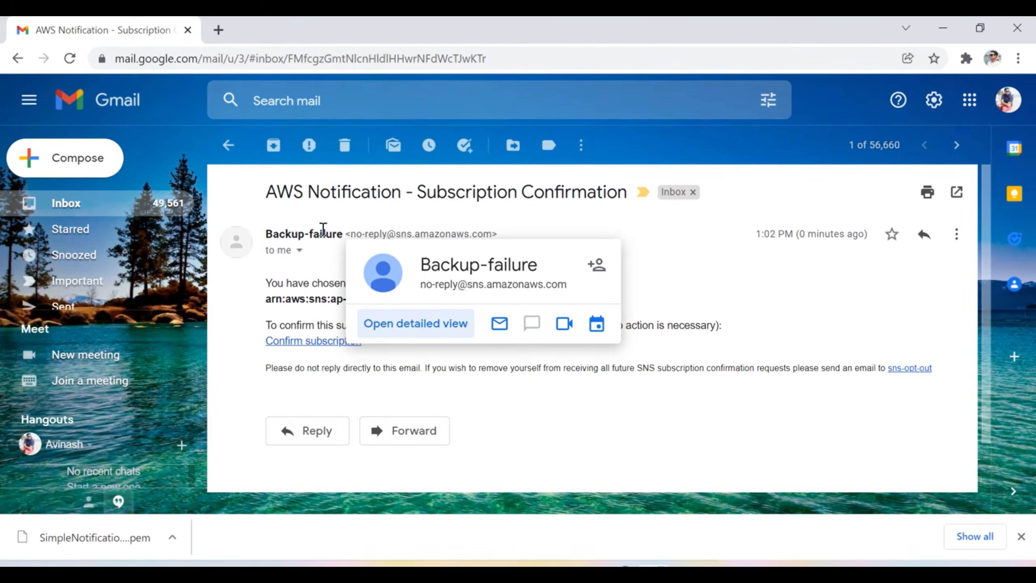
left_click(293, 342)
left_click(275, 482)
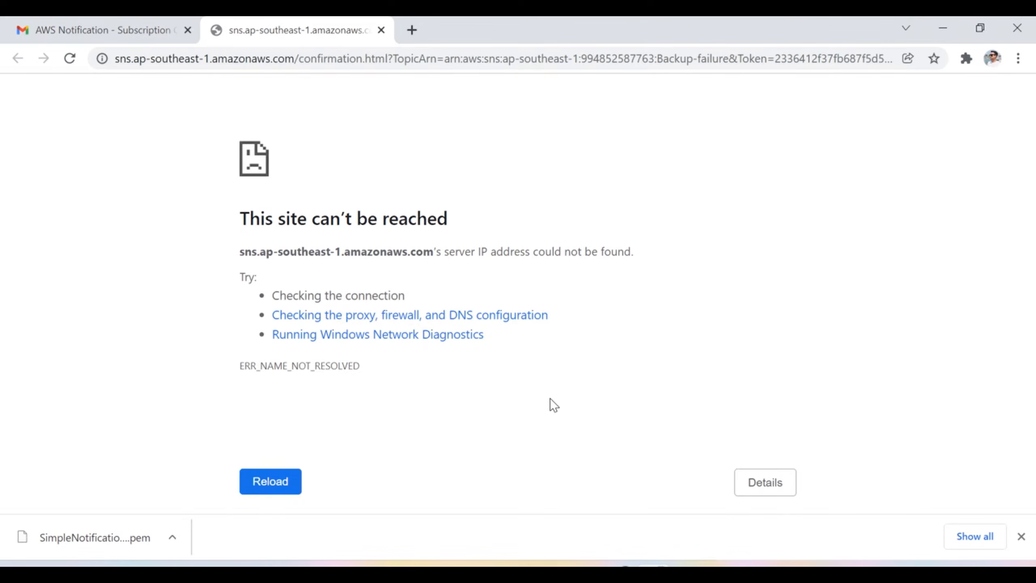
Step: Reload the confirmation page until it shows 'Subscription confirmed!'
left_click(271, 483)
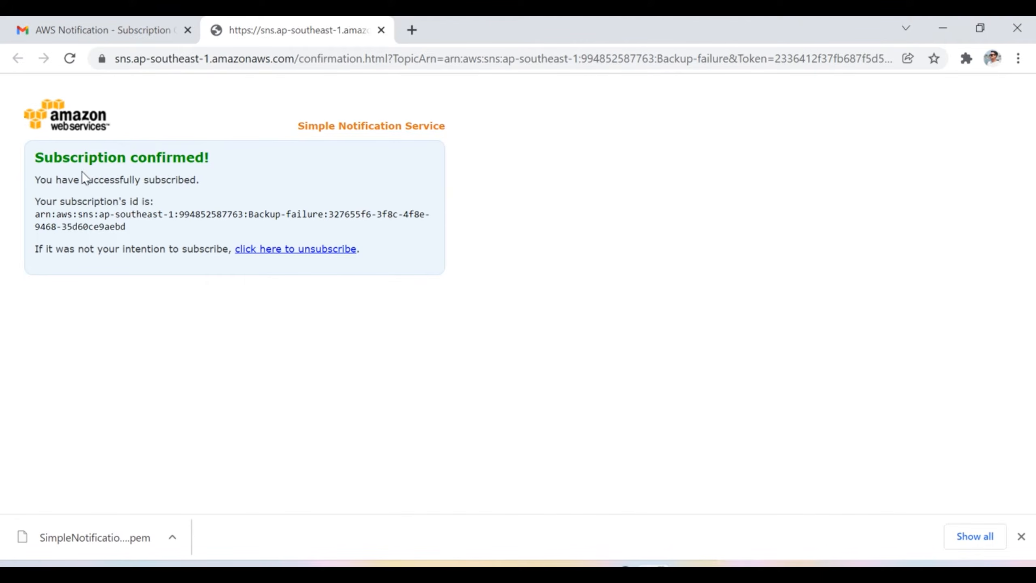
Step: Glance at the confirmation email in Gmail, then return to the SNS topic page
left_click(124, 30)
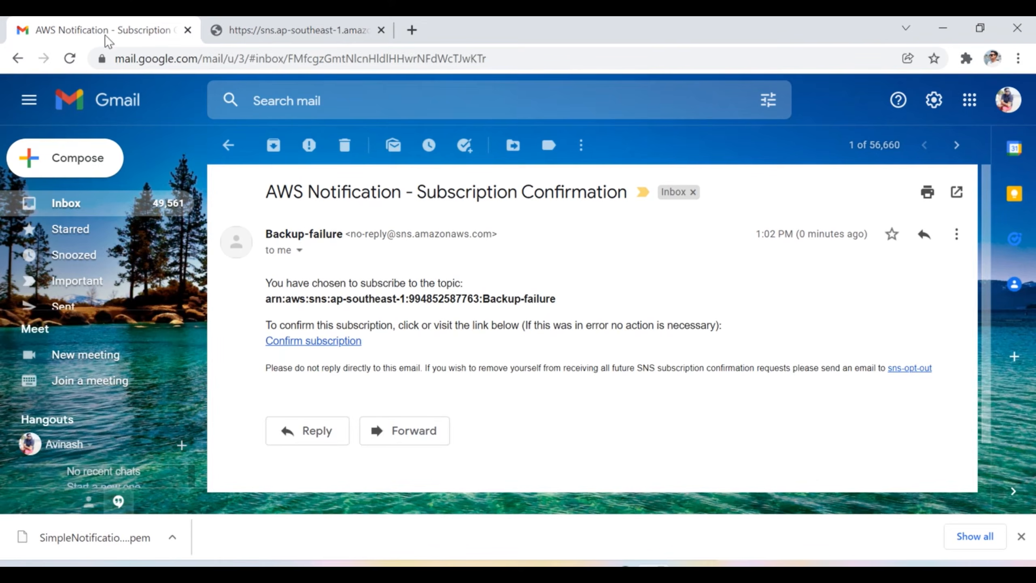
left_click(228, 144)
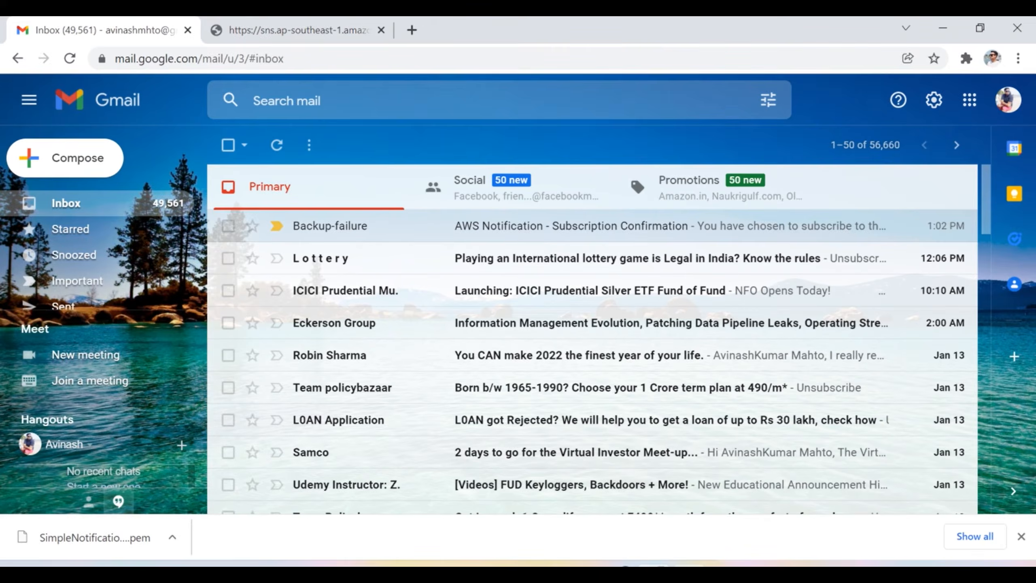
mouse_move(689, 573)
left_click(655, 494)
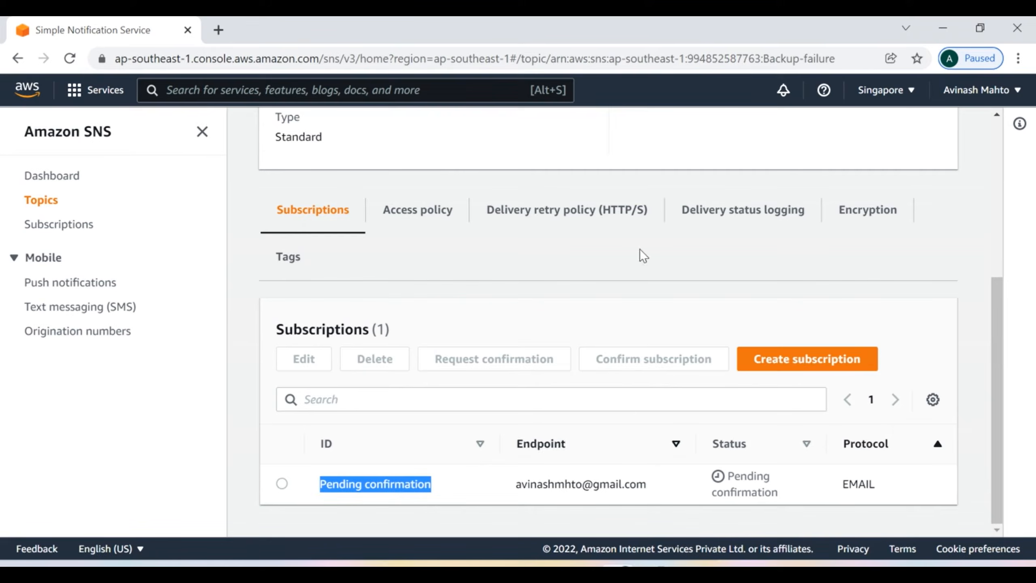
Step: Start a message to Backup-failure with subject 'Backup-completed', capitalising its first letter
scroll(617, 367, "up", 5)
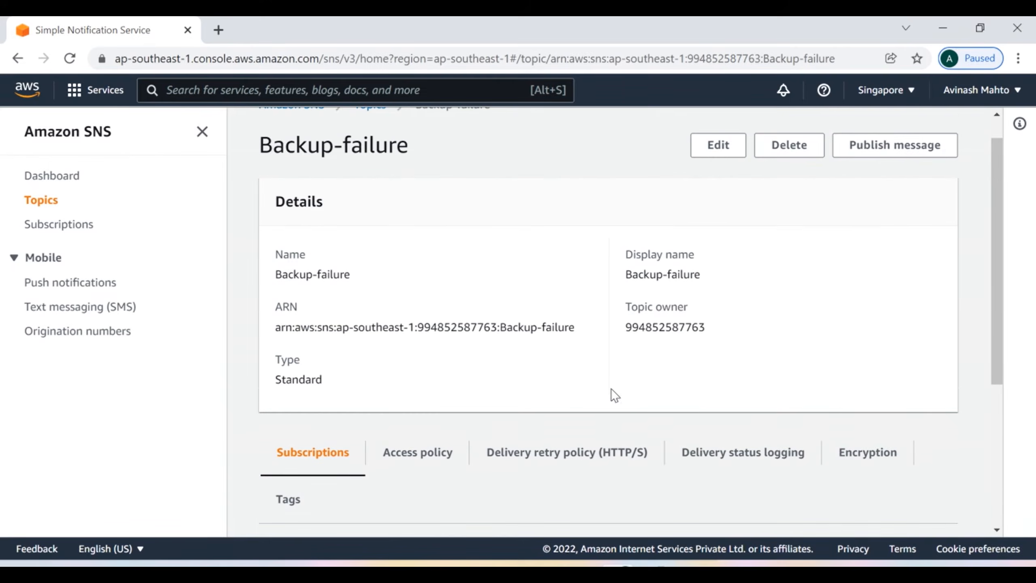
left_click(880, 156)
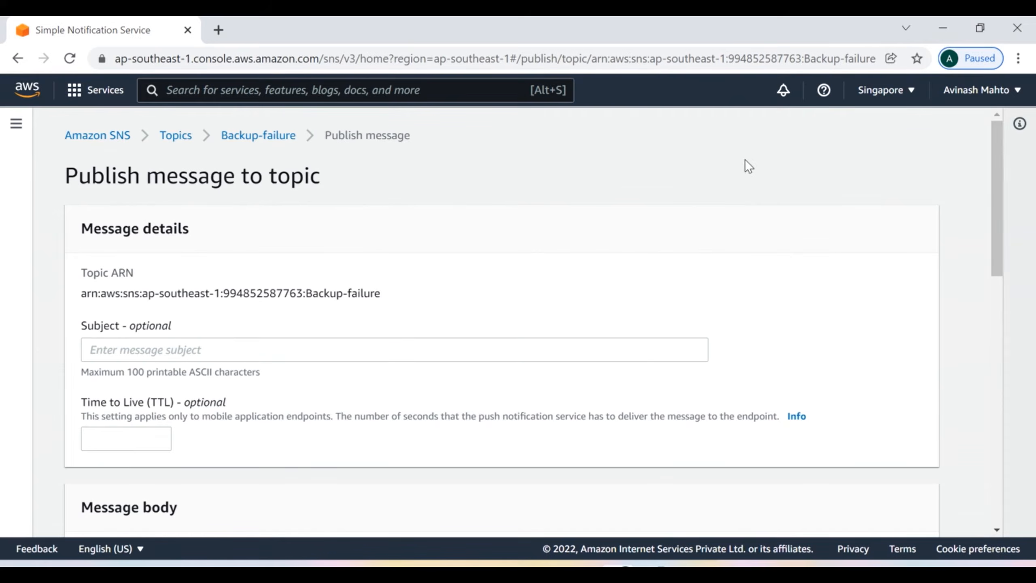
left_click(174, 353)
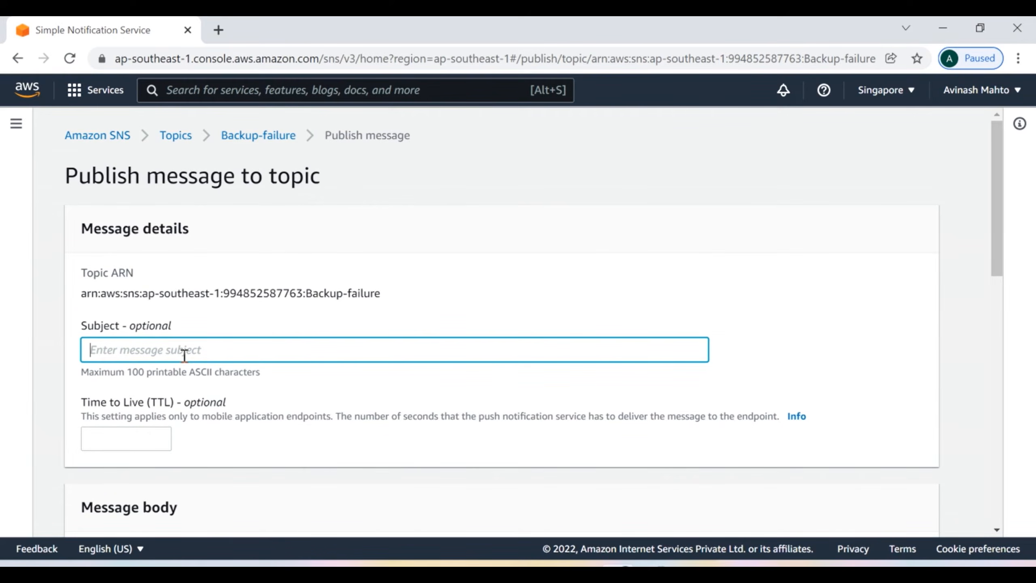
type("back")
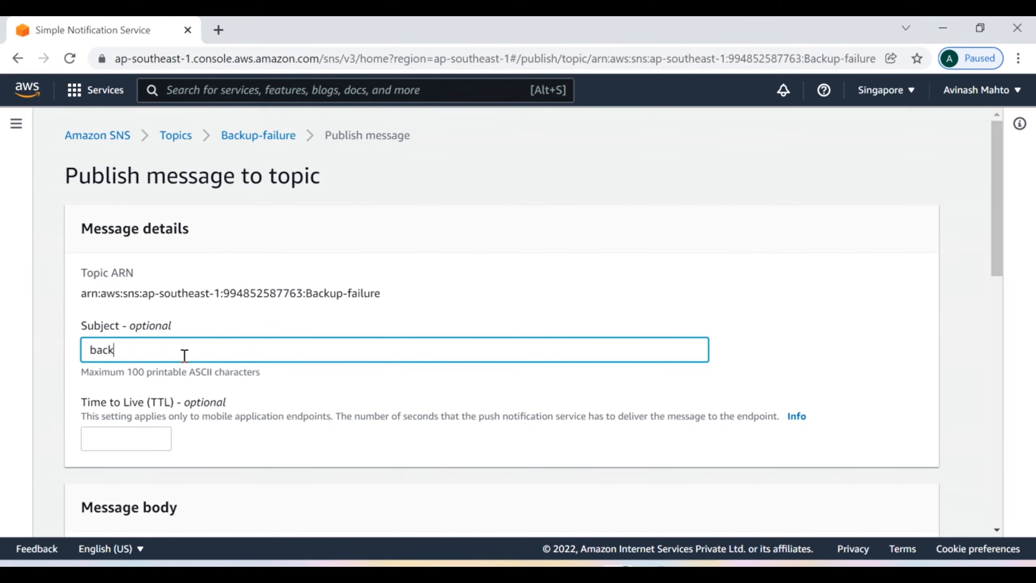
type("up-completed")
left_click(95, 350)
key("BackSpace")
type("B")
left_click(174, 138)
Step: Reopen Backup-failure and verify its email subscription status now reads Confirmed
left_click(357, 314)
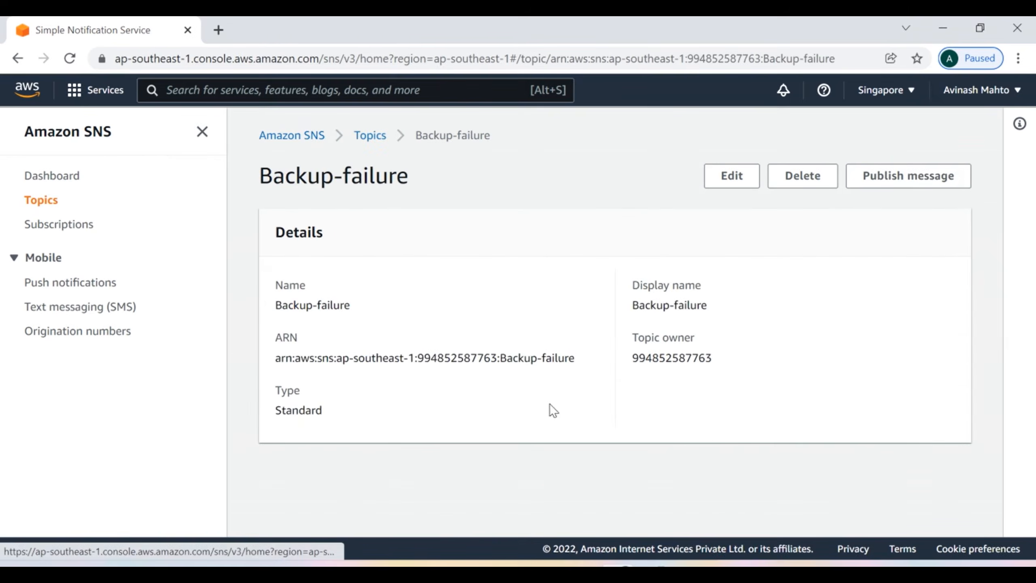
scroll(696, 423, "down", 5)
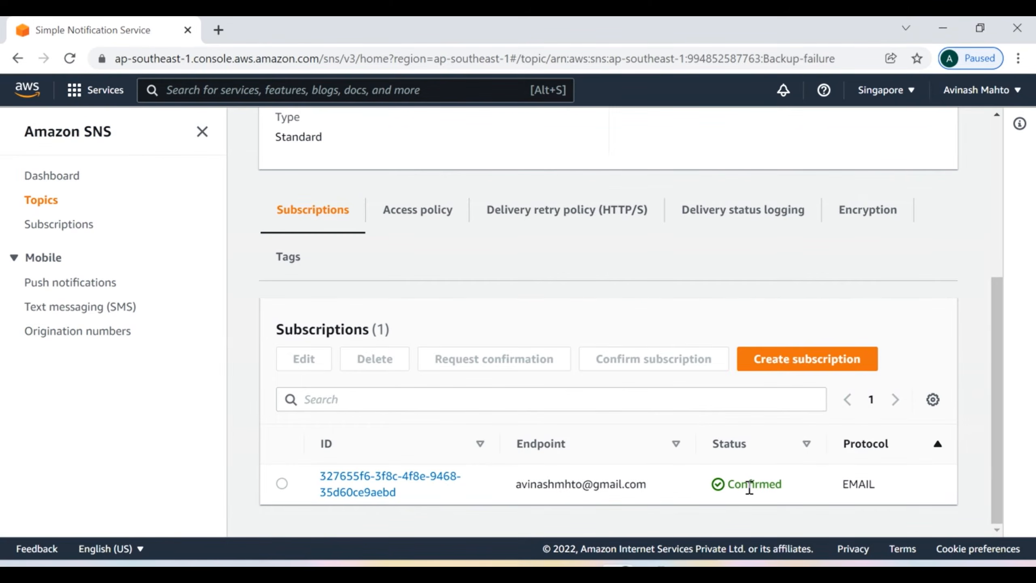
left_click_drag(785, 486, 730, 486)
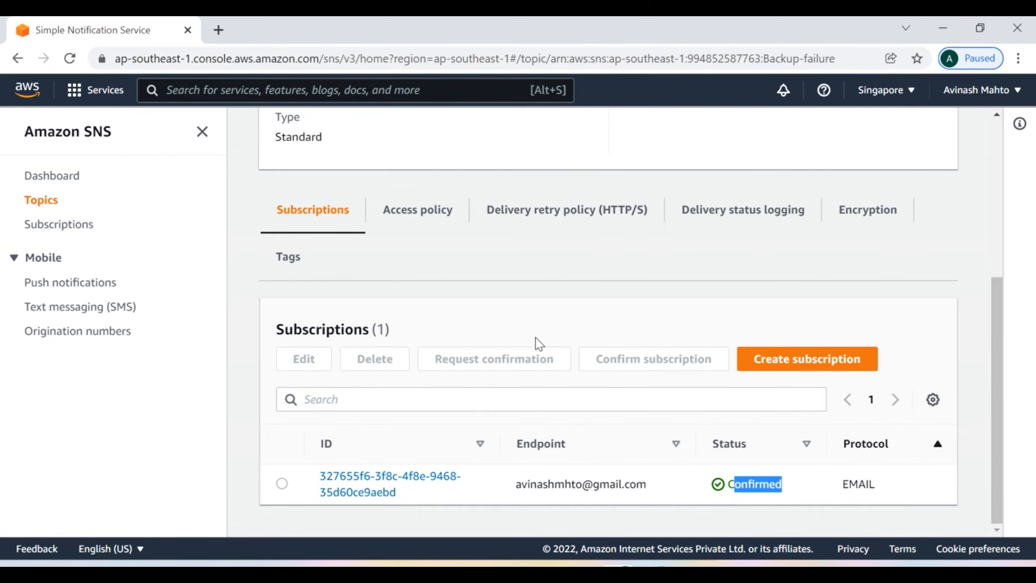
scroll(530, 343, "up", 5)
left_click(898, 188)
Step: Enter subject 'Backup-Completed' and body 'Hello DevOps Team, The backup has been succesfully completed at 7:00 AM'
left_click(151, 351)
type("Ba")
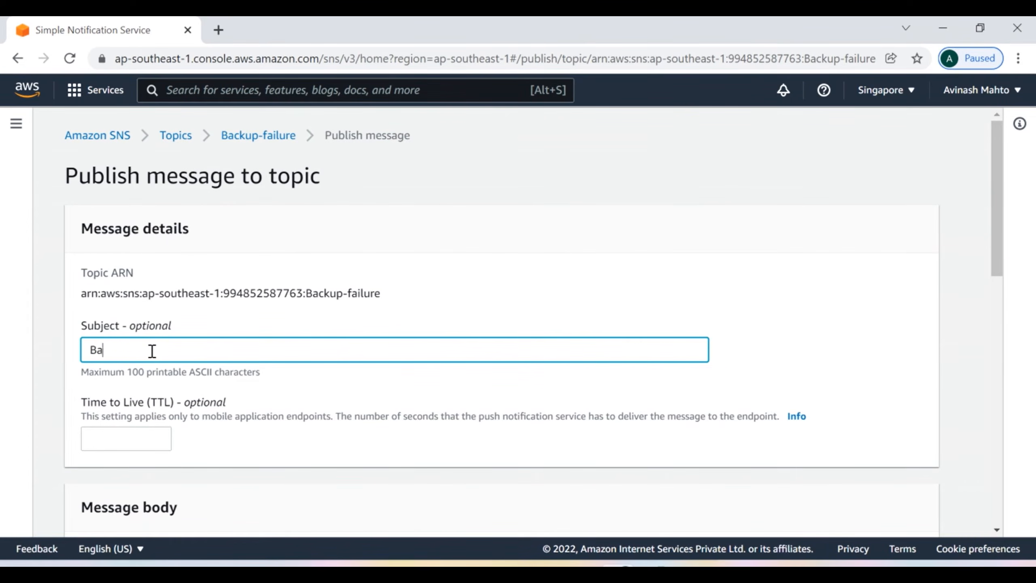
type("ckup-Completed")
scroll(282, 377, "down", 3)
scroll(282, 377, "down", 3)
left_click(179, 383)
type("Hell")
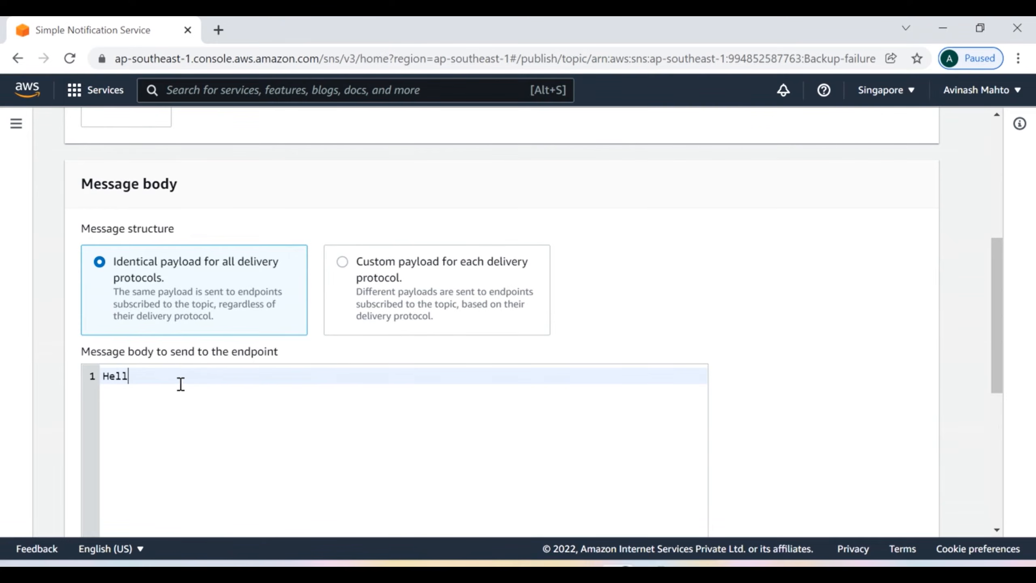
type("o DevOps Team,")
key("Return")
key("Return")
type("The ")
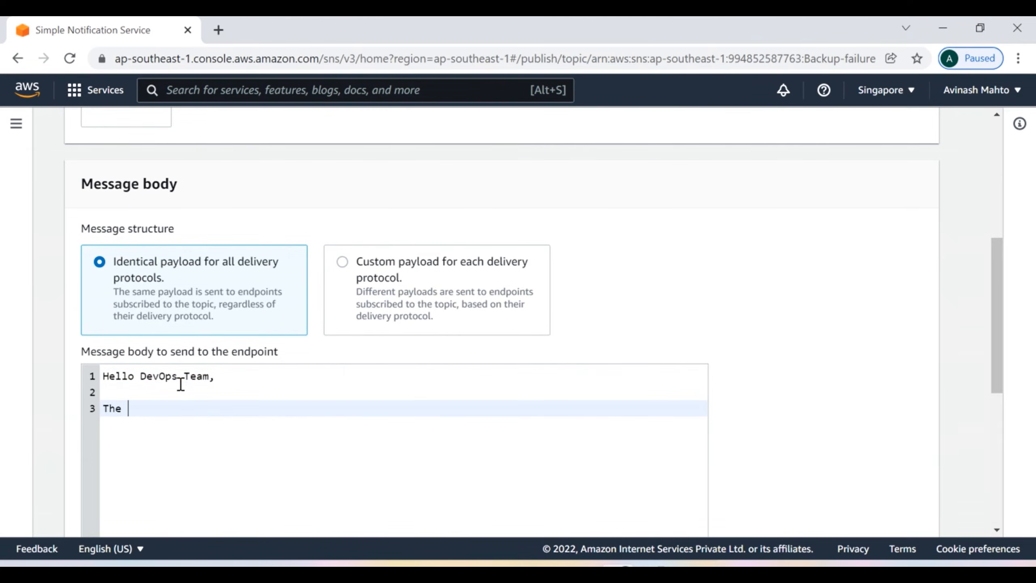
type("message has been successfully")
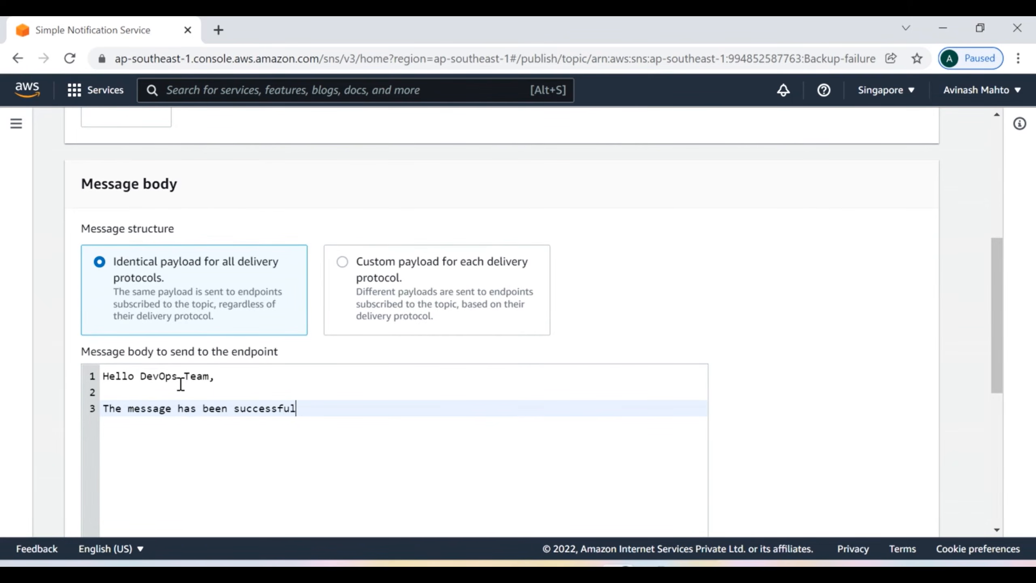
key("BackSpace")
key("BackSpace")
key("BackSpace")
key("BackSpace")
key("BackSpace")
key("BackSpace")
key("BackSpace")
key("BackSpace")
key("BackSpace")
key("BackSpace")
key("BackSpace")
key("BackSpace")
key("BackSpace")
key("BackSpace")
key("BackSpace")
key("BackSpace")
key("BackSpace")
key("BackSpace")
key("BackSpace")
key("BackSpace")
type("bac")
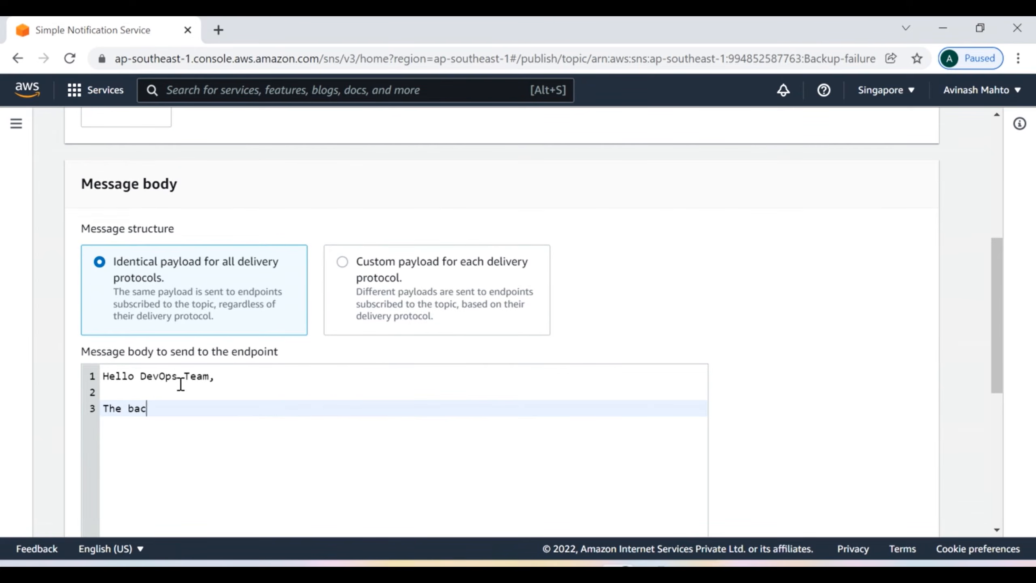
type("kup has been succesfully com")
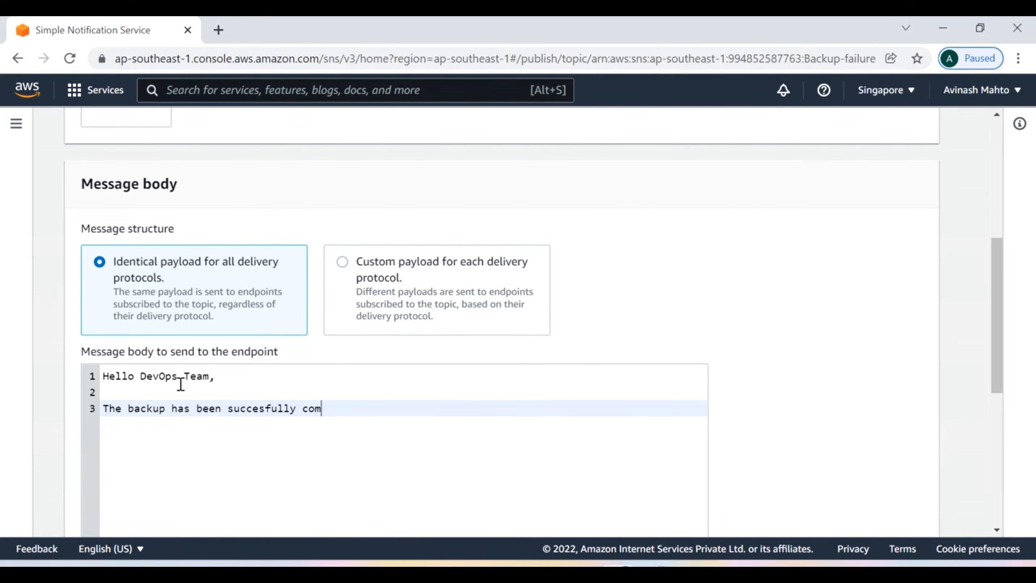
type("pleted at 7:00 AM.")
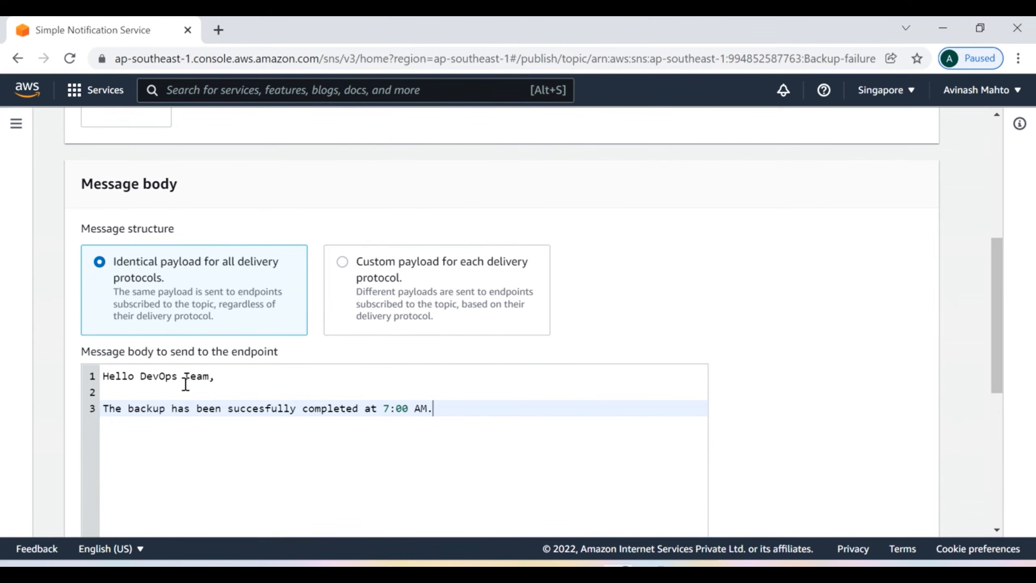
Step: Publish the message to Backup-failure and go to the Gmail inbox
scroll(615, 402, "down", 8)
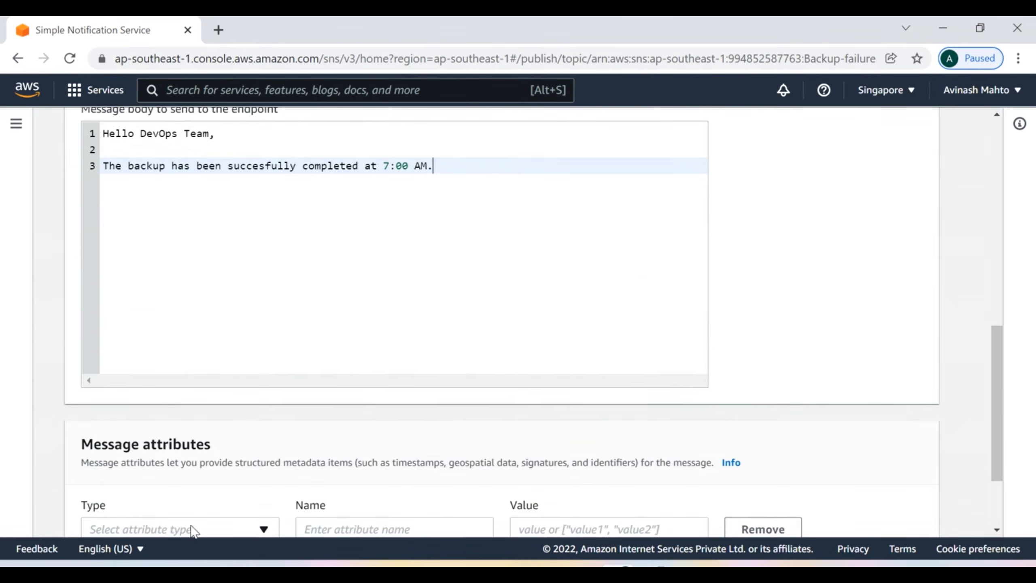
left_click(861, 511)
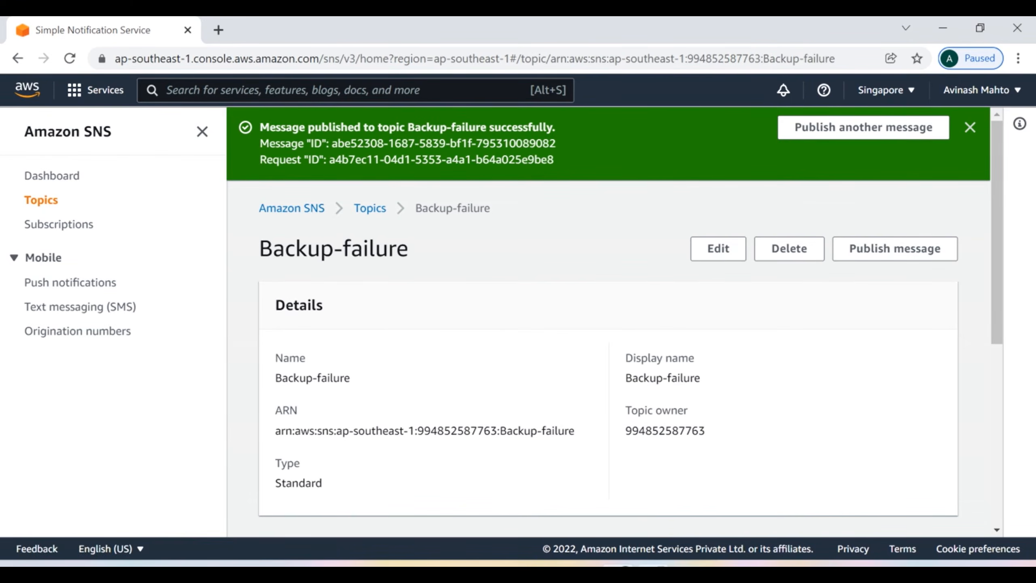
mouse_move(618, 573)
left_click(654, 572)
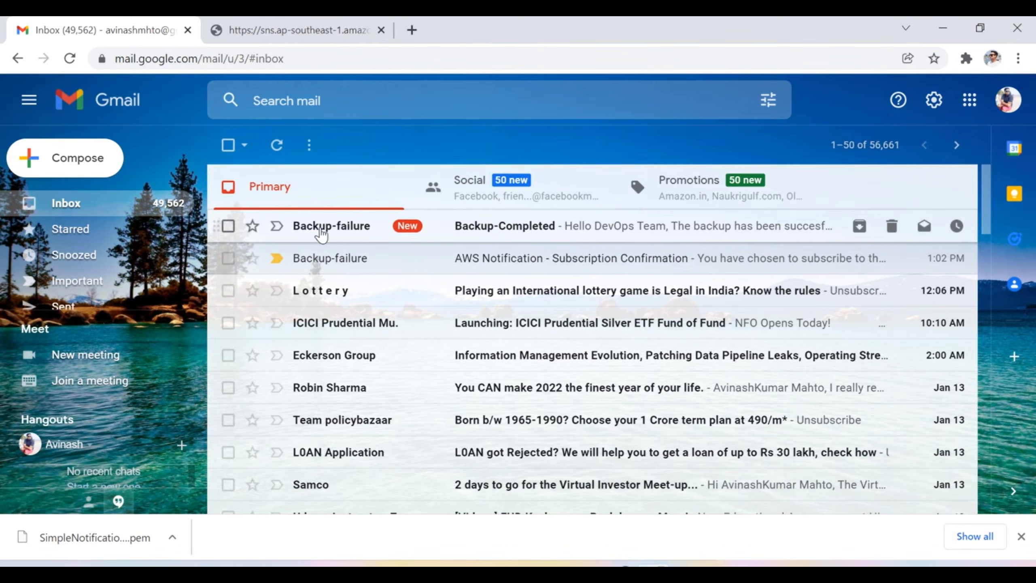
Step: Open the new Backup-Completed email and select its greeting and backup-completed message text
mouse_move(323, 233)
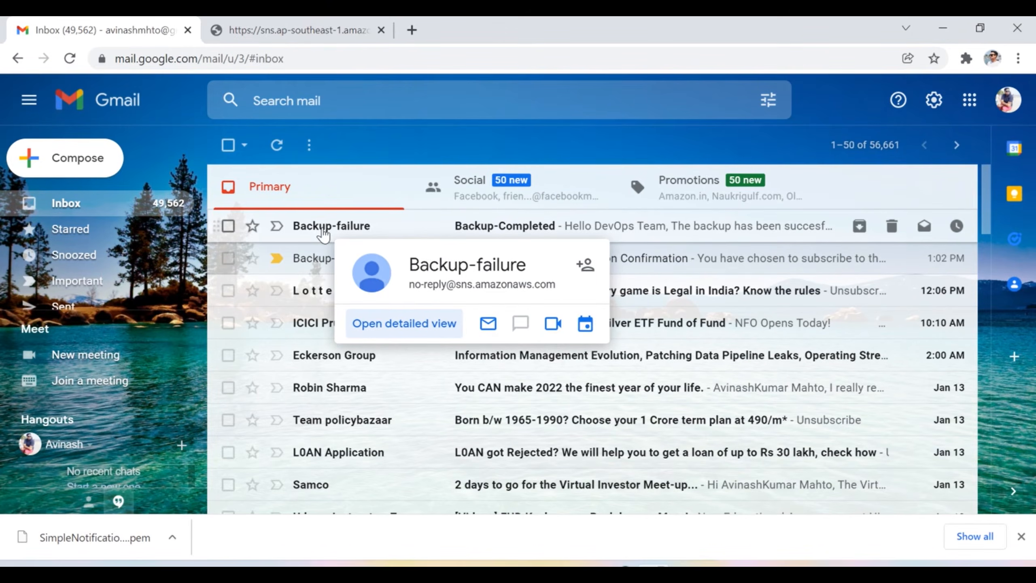
left_click(324, 234)
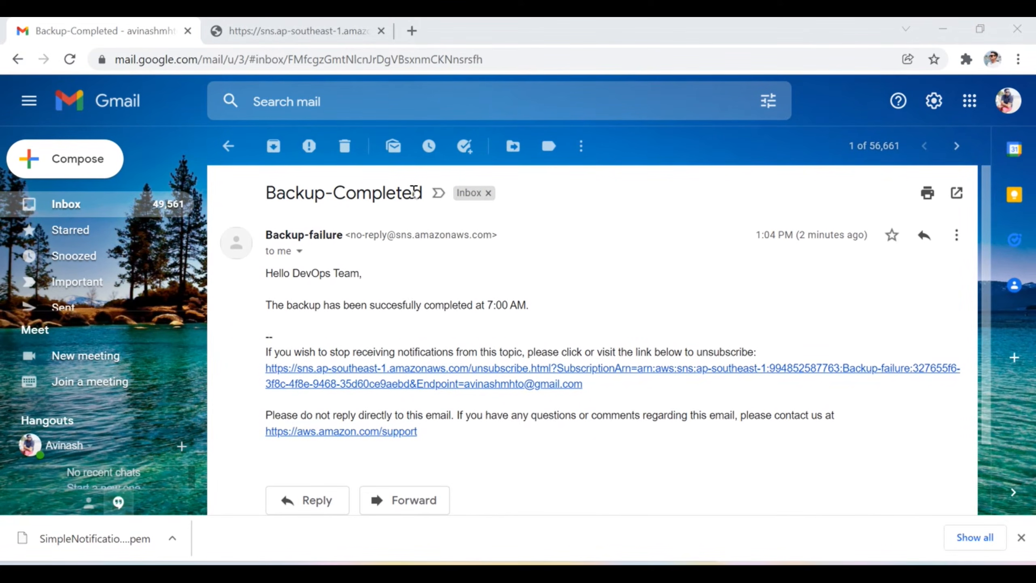
left_click(528, 305)
left_click_drag(528, 304, 266, 280)
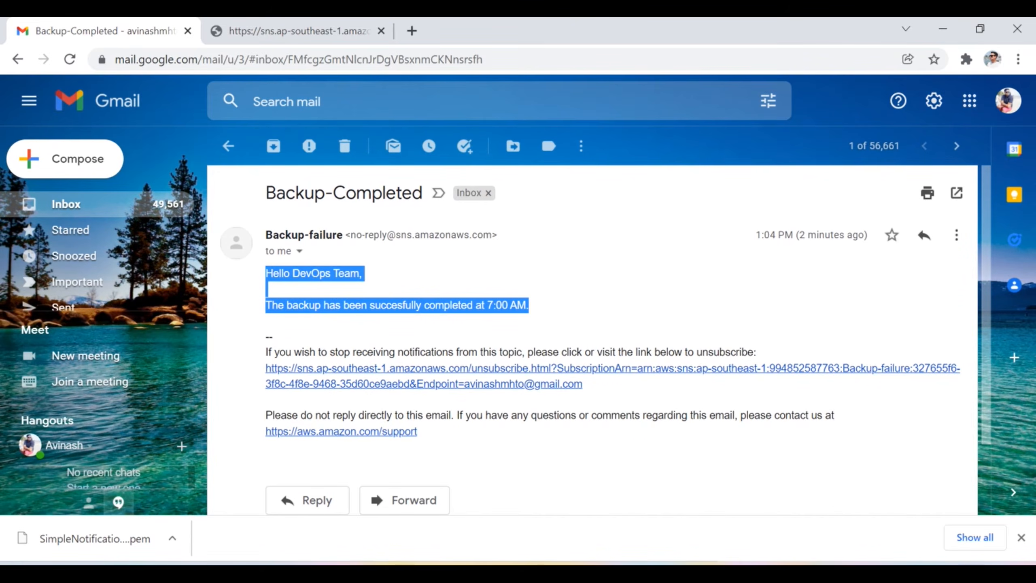
key("alt+Tab")
Step: Reopen the subscription confirmation email from the Gmail inbox, then return to the inbox
left_click(228, 146)
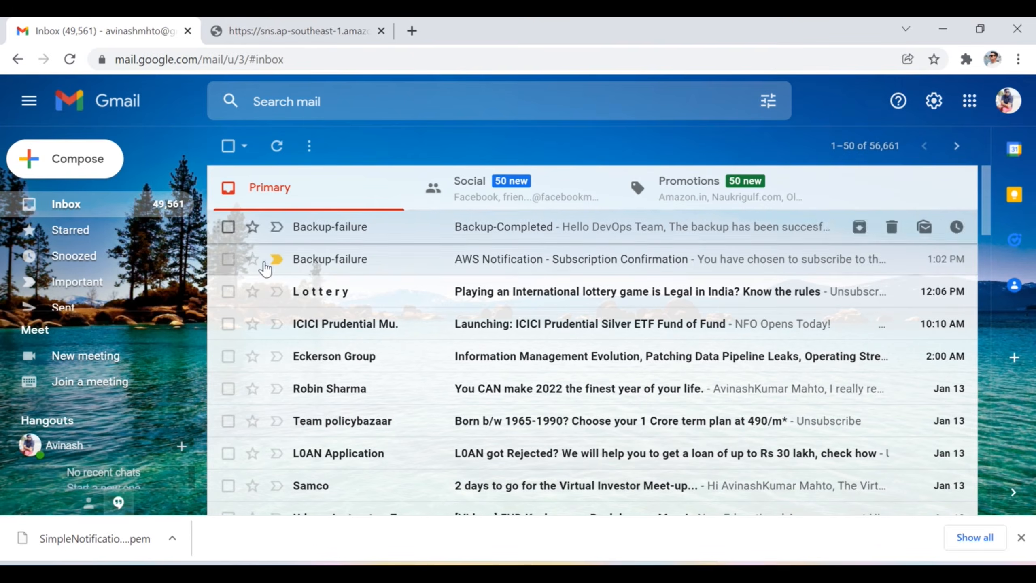
left_click(326, 260)
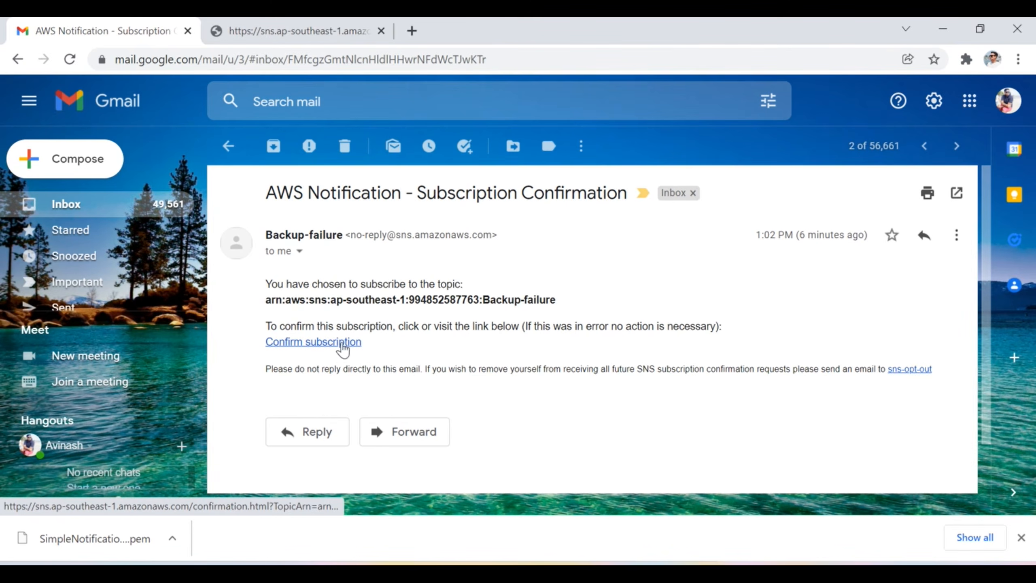
left_click(227, 146)
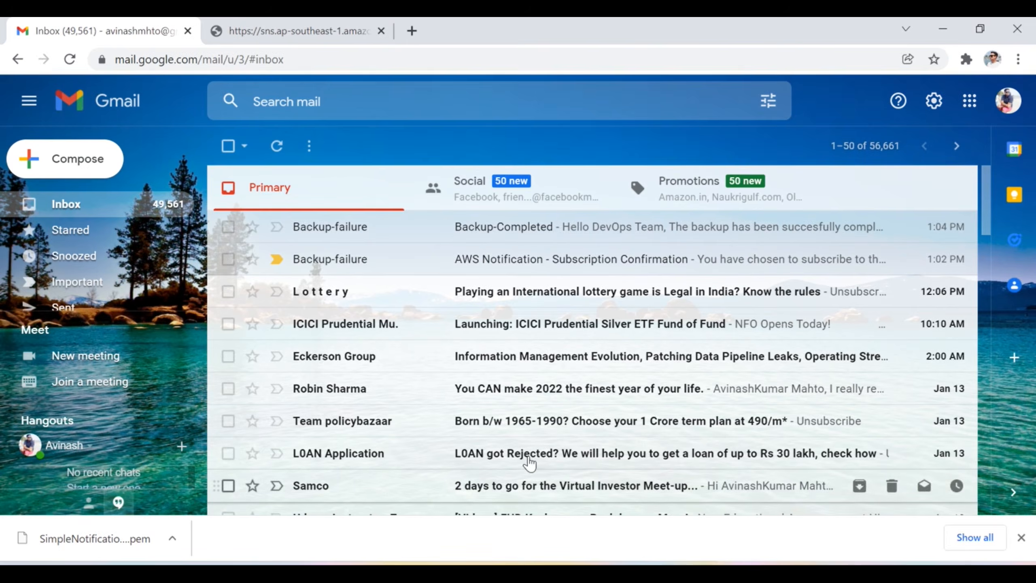
Step: Open the Backup-failure topic details, verify the Backup-Completed email arrived, then return to the topic
key("alt+Tab")
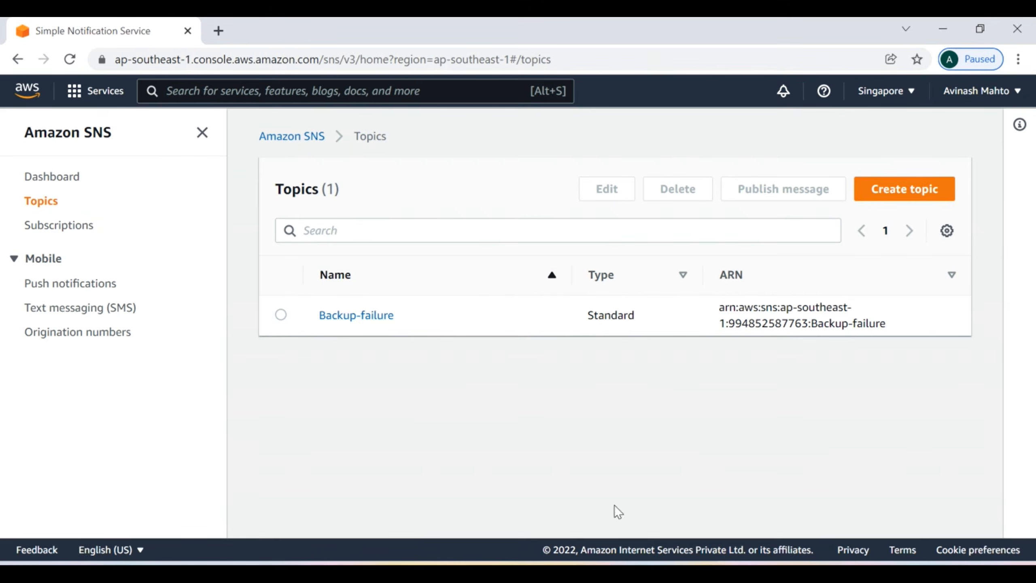
left_click(371, 314)
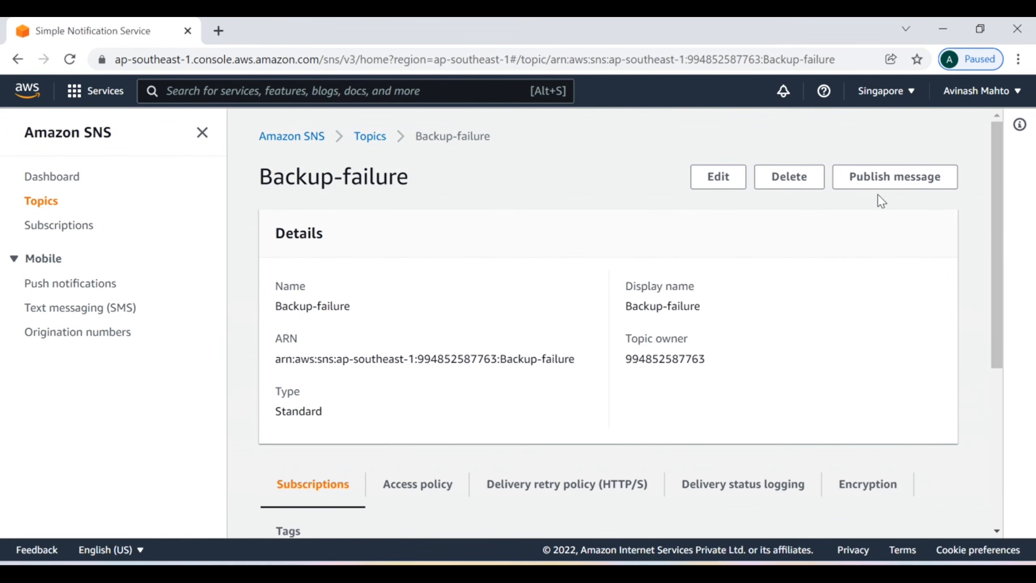
key("alt+Tab")
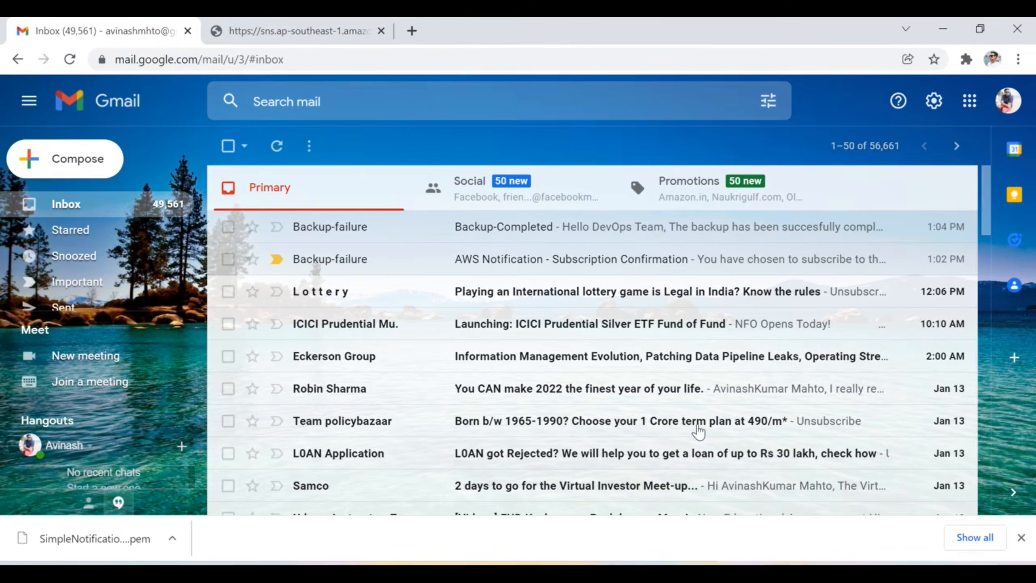
left_click(343, 232)
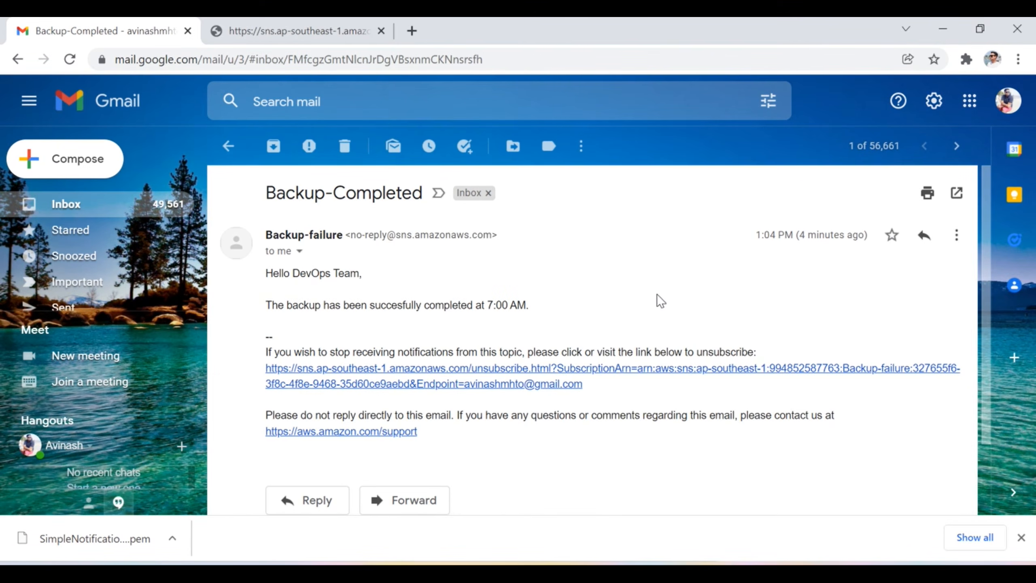
key("alt+Tab")
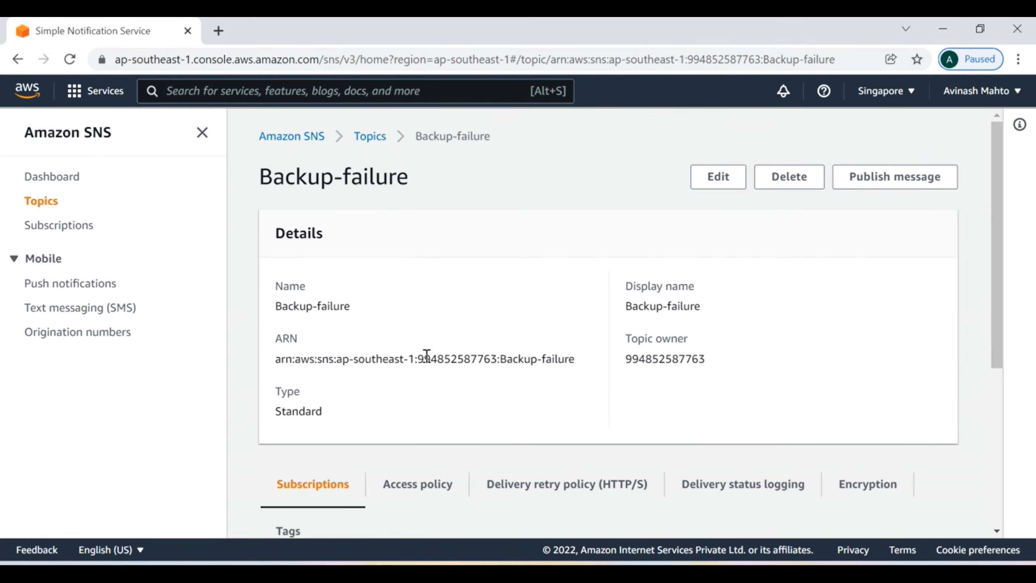